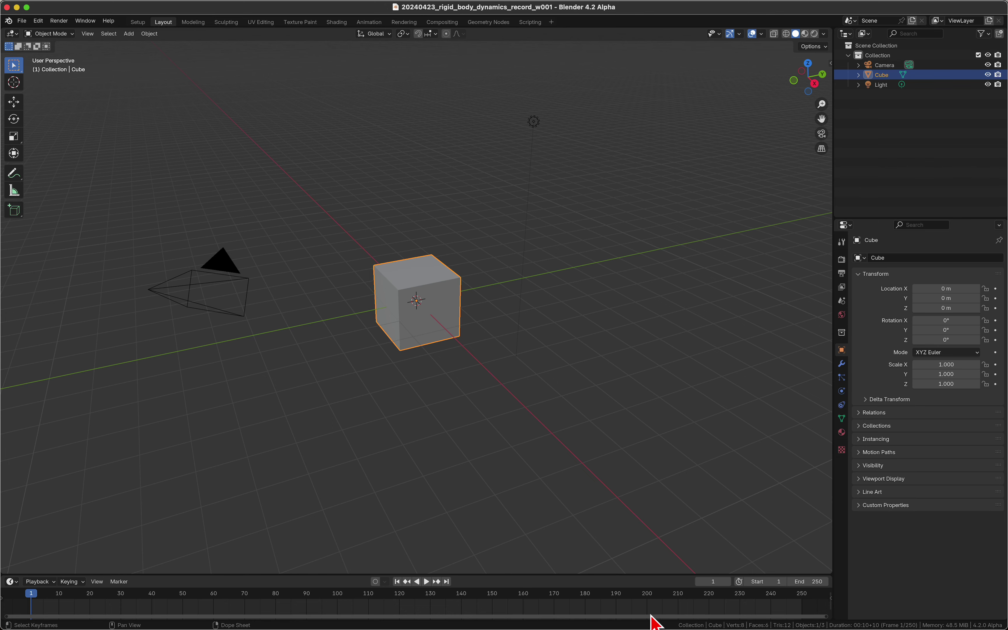
Step: Raise the cube 2 m along the Z axis
scroll(436, 343, left, 10)
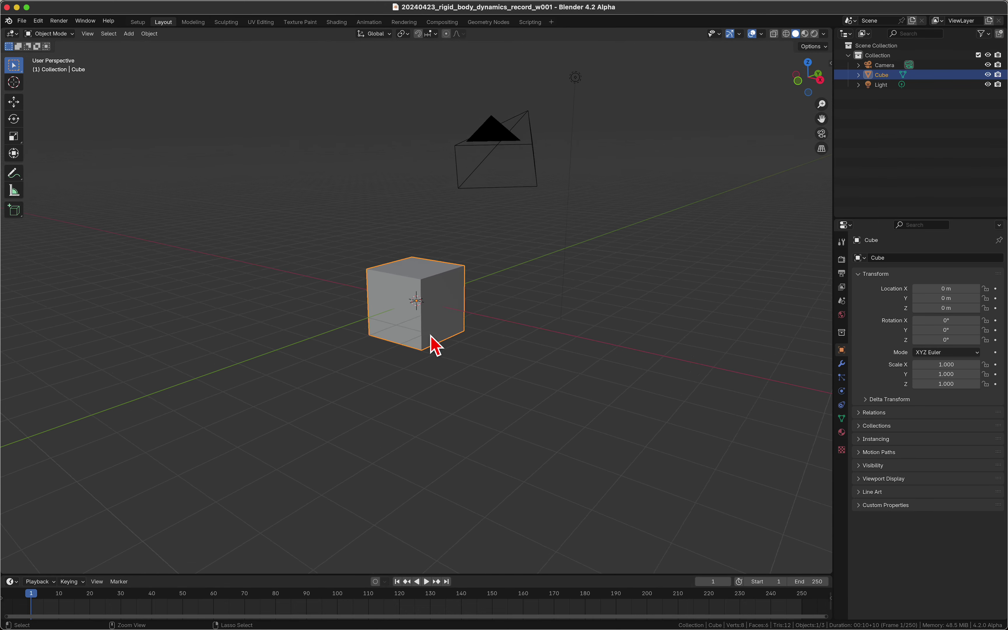
key(g)
key(z)
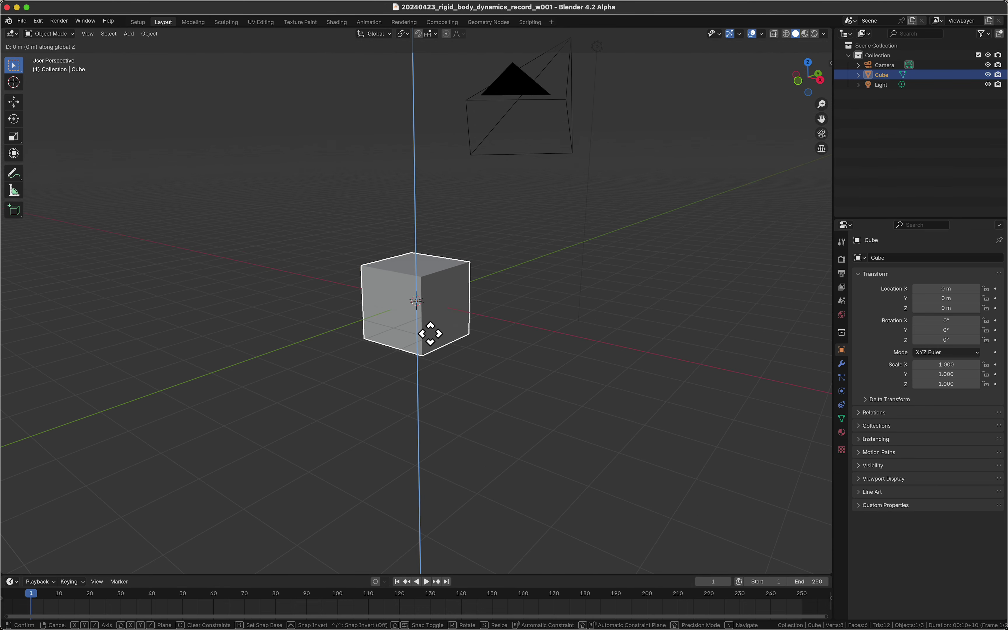
key(2)
key(Return)
scroll(436, 346, up, 1)
scroll(435, 346, up, 1)
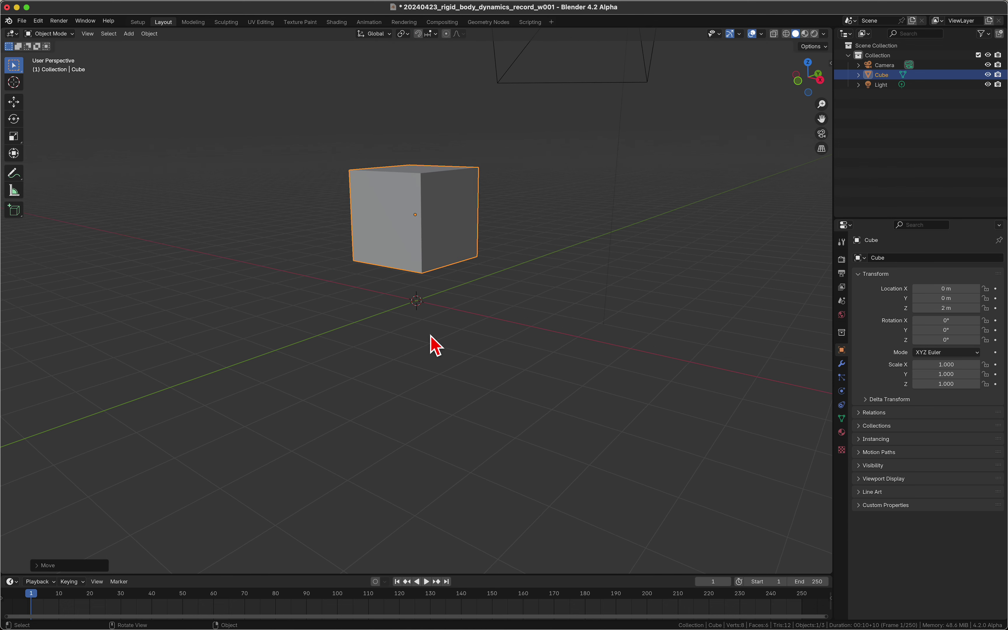
Step: Add a plane, scale it ninefold in Edit Mode as a floor, and reselect the cube
key(shift+a)
click(479, 335)
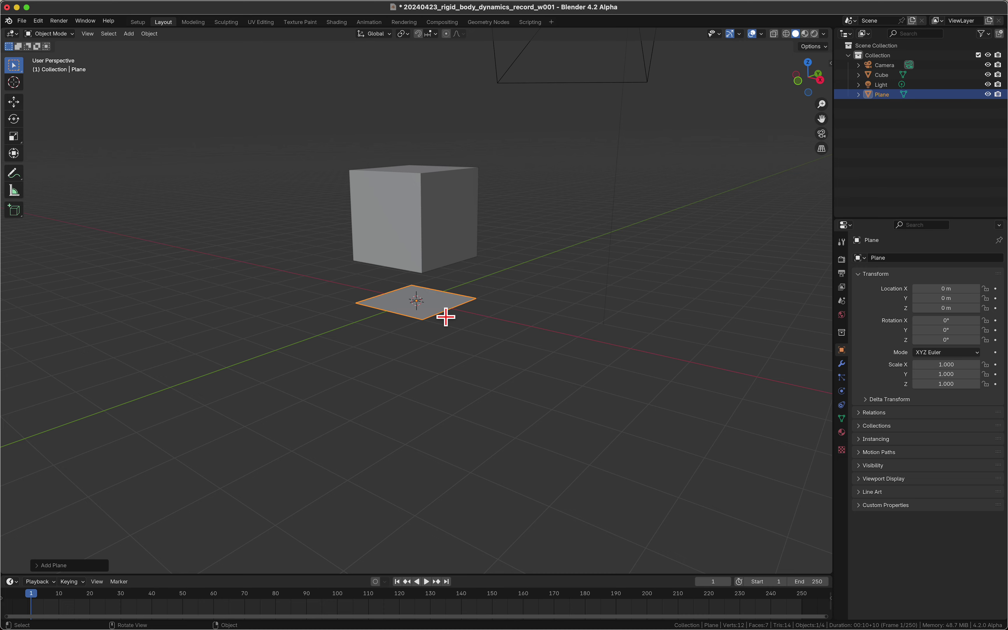
key(Tab)
key(s)
key(9)
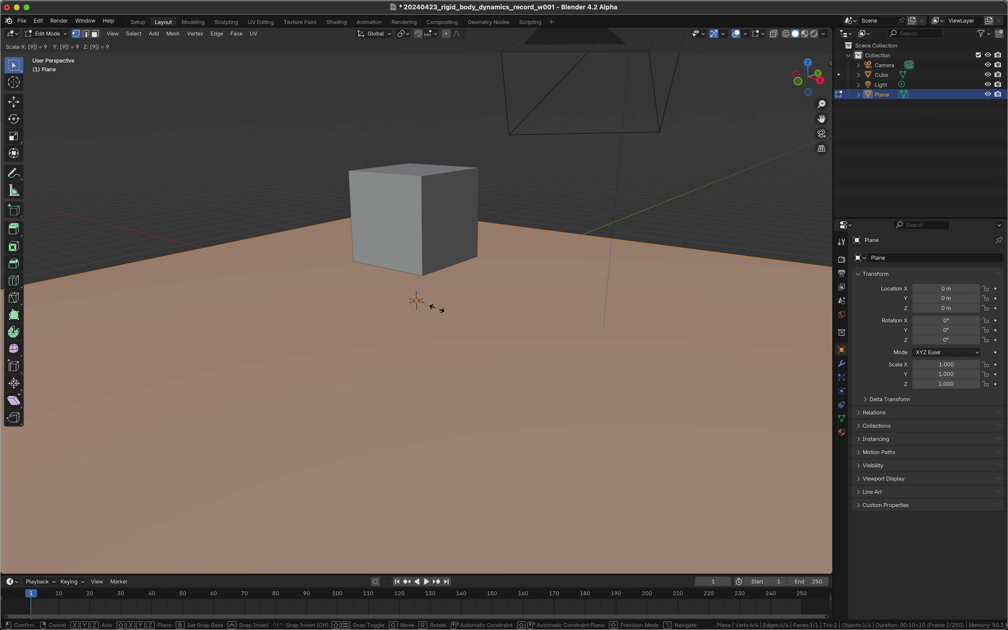
key(Return)
key(Tab)
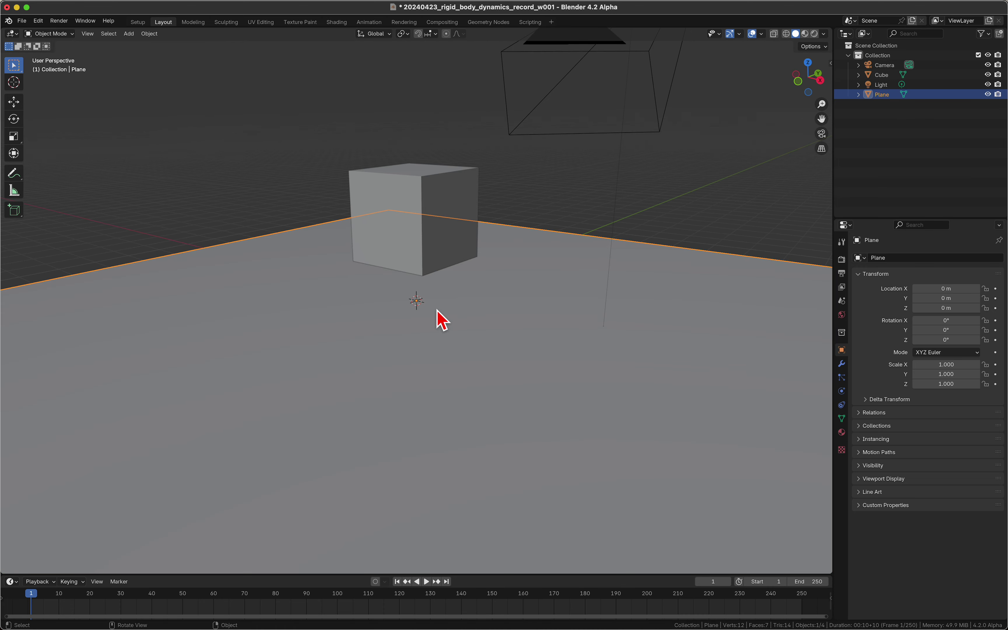
click(440, 230)
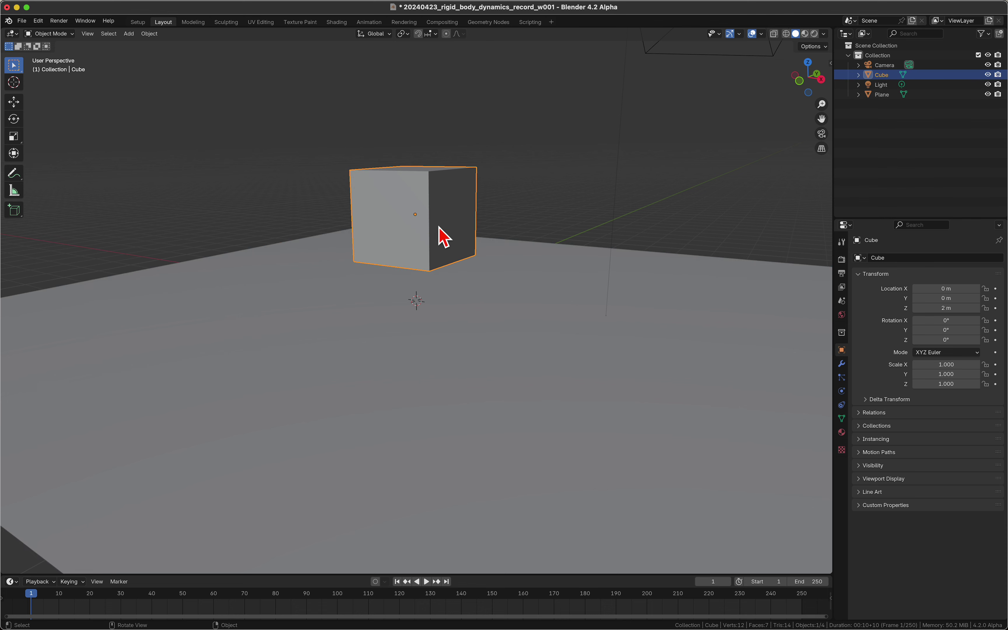
key(super+comma)
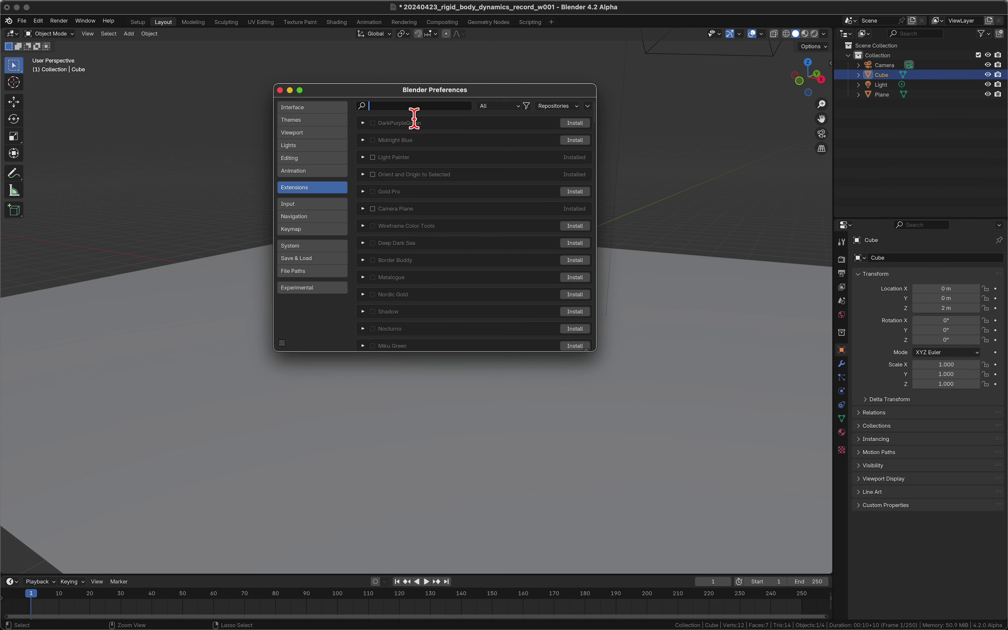
Step: Search extensions for 'cell', enable Legacy: Cell Fracture, and close Preferences
text(cell)
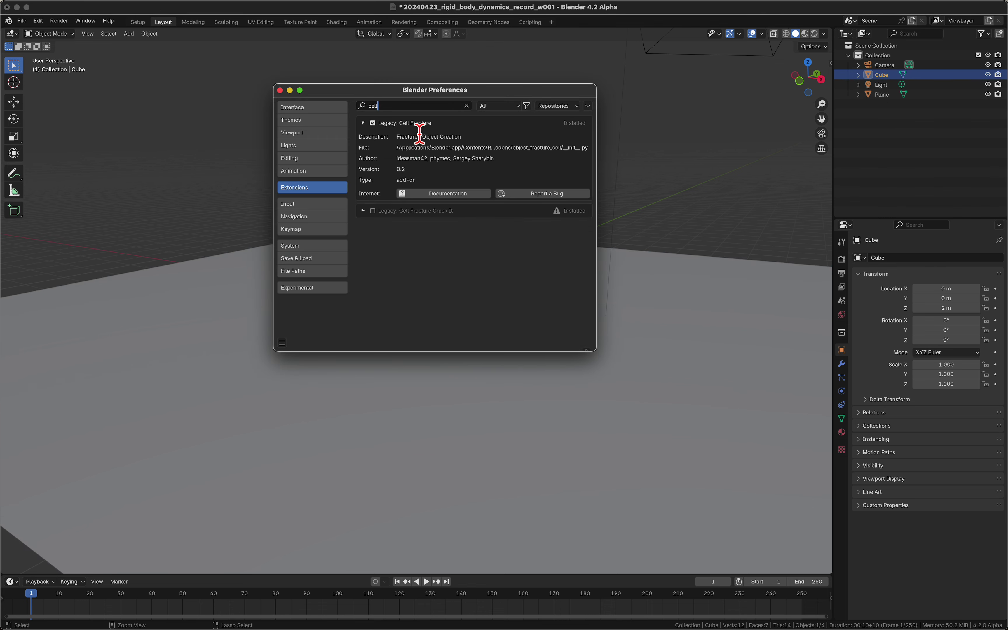
click(372, 123)
click(280, 90)
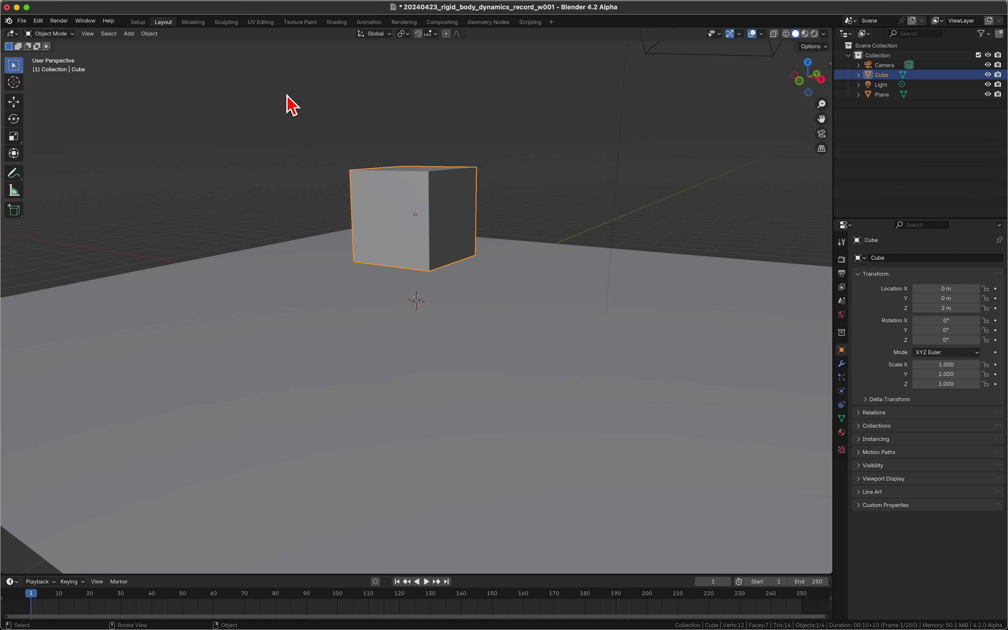
middle_drag(425, 217, 422, 215)
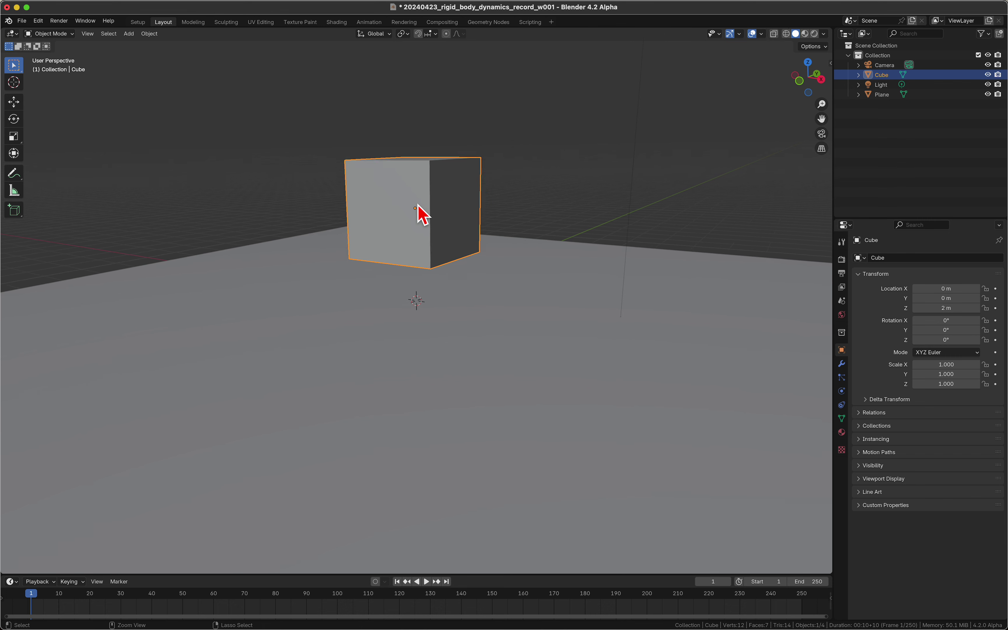
Step: Run Quick Effects Cell Fracture on the cube with Source Limit 6
click(149, 34)
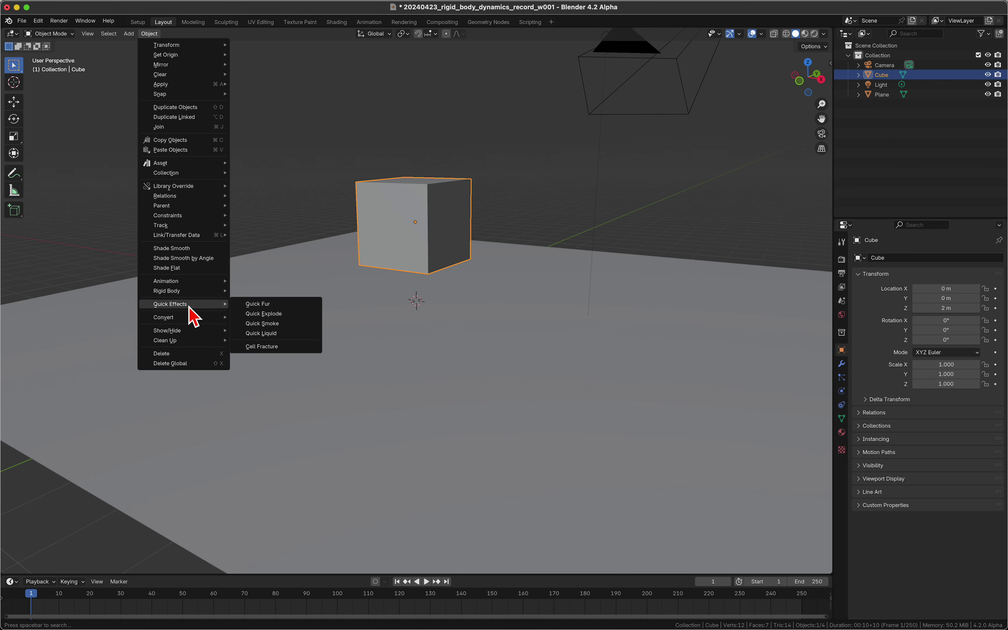
click(270, 348)
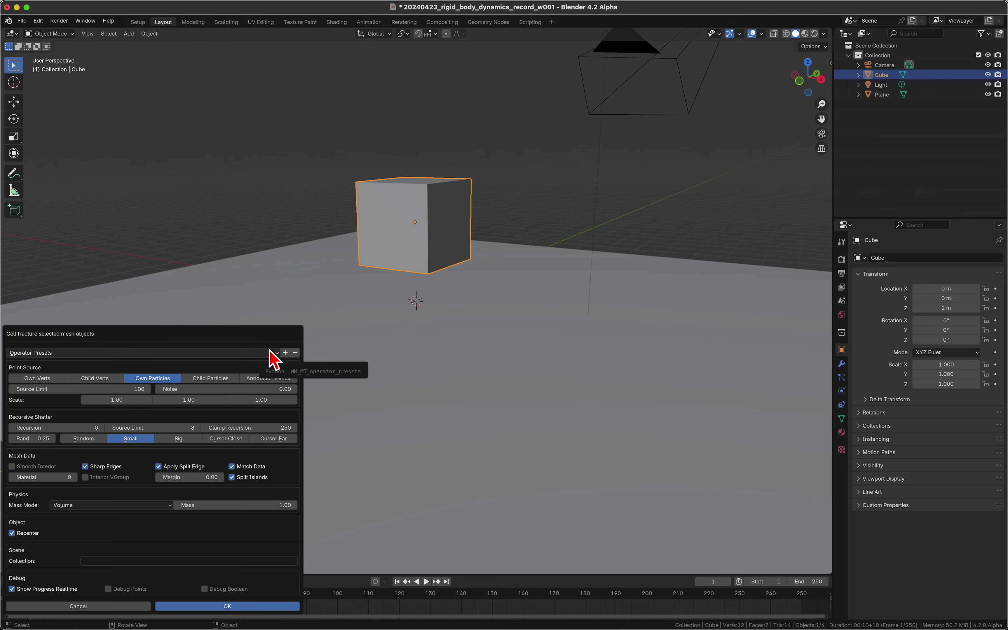
mouse_move(79, 389)
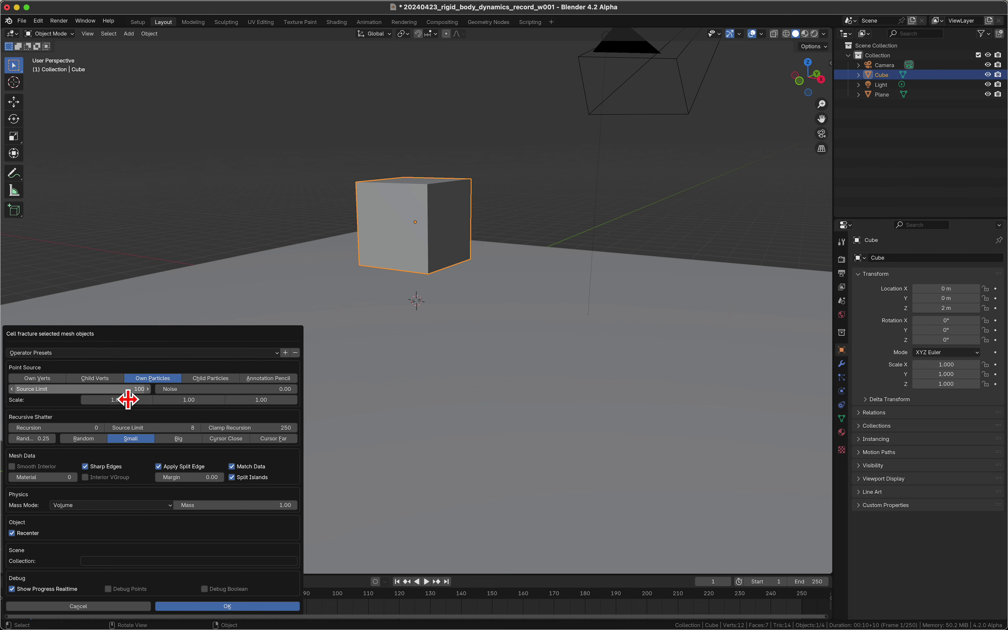
click(128, 392)
text(6)
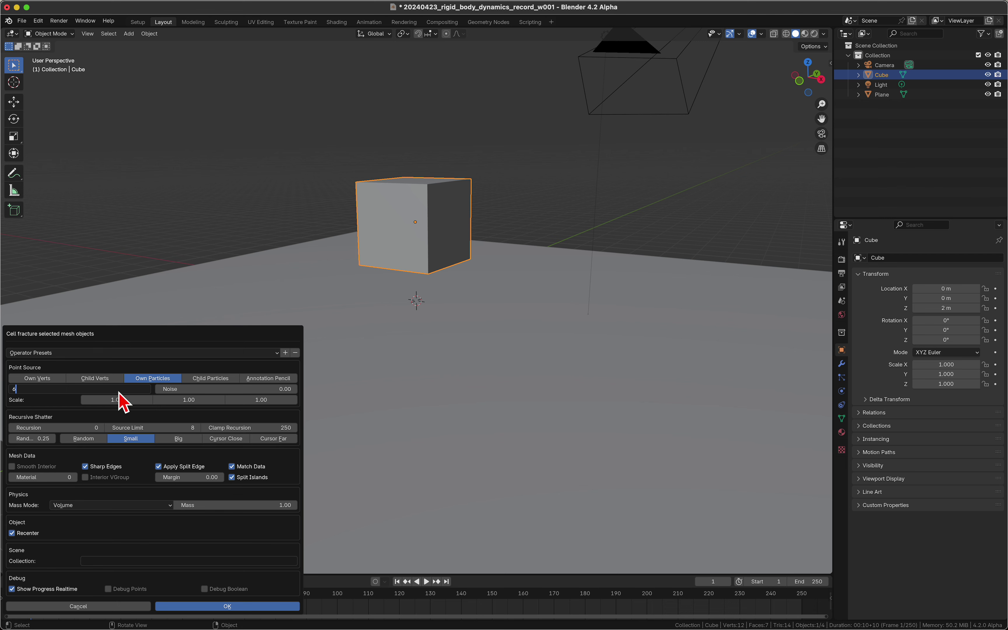
key(Return)
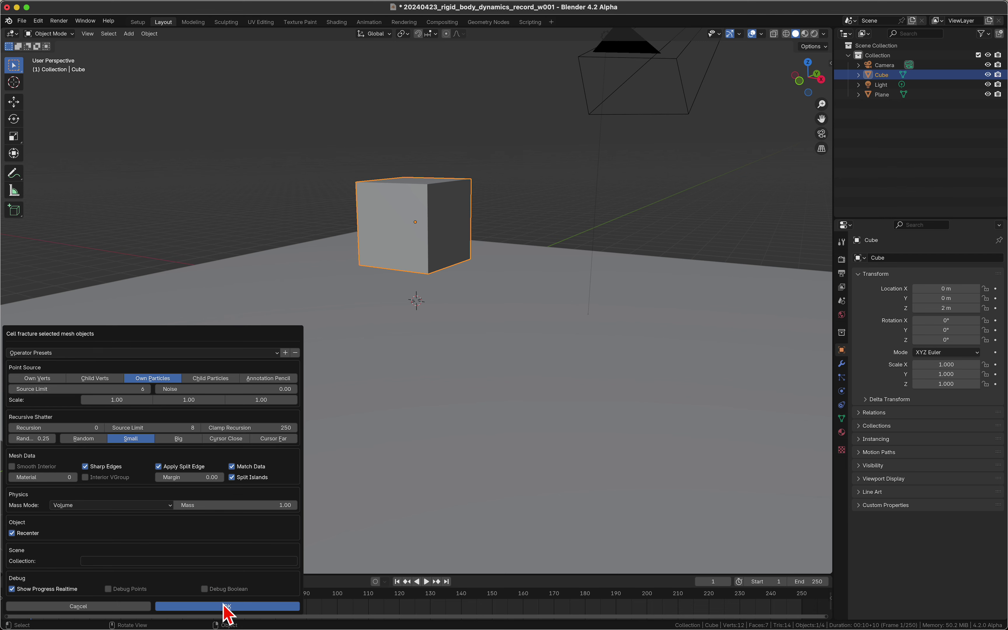
click(225, 607)
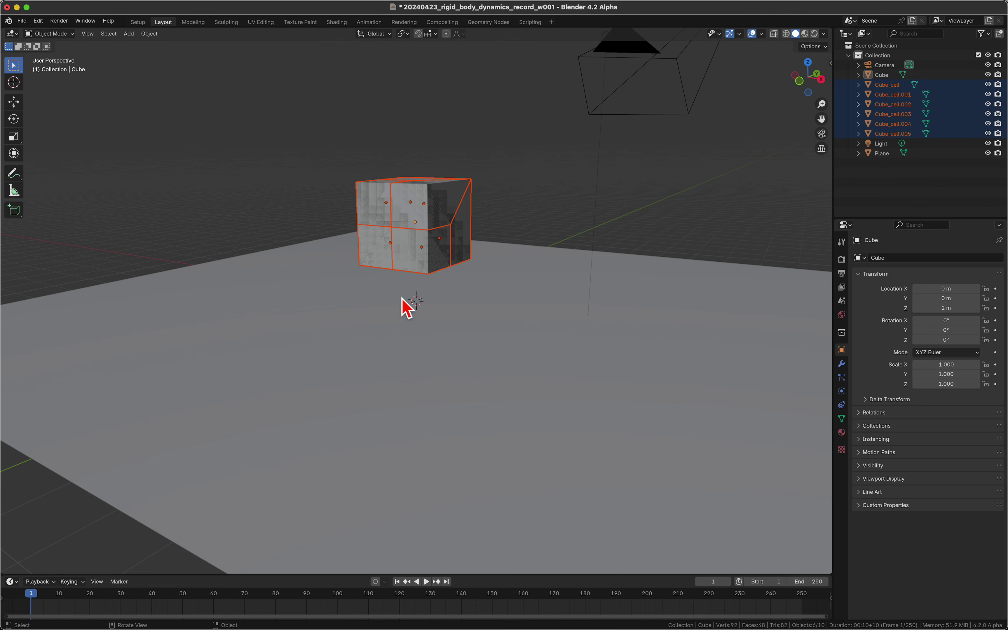
Step: Move the six cell pieces into a new 'Active Objects' collection
ctrl+middle_drag(403, 307, 418, 279)
key(m)
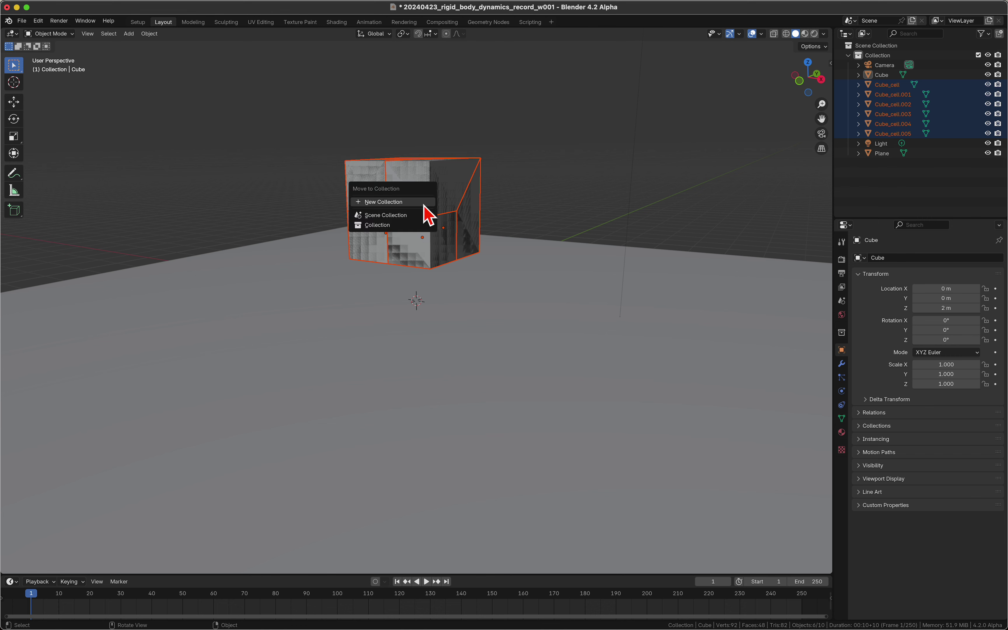
click(423, 204)
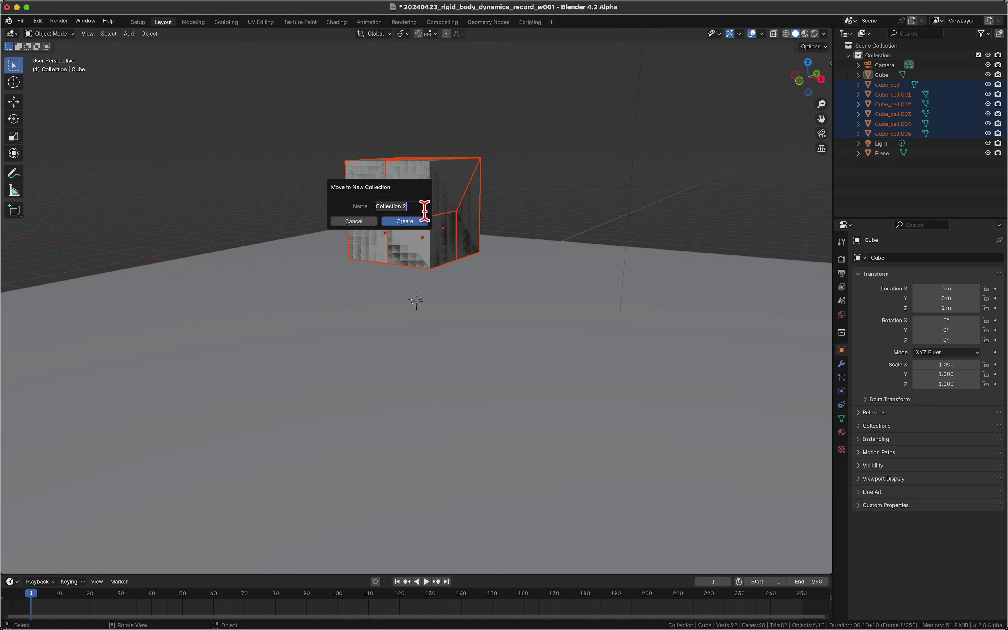
text(Active Objects)
click(414, 223)
Step: Move the Plane and Cube into a new 'Passive Objects' collection
click(514, 295)
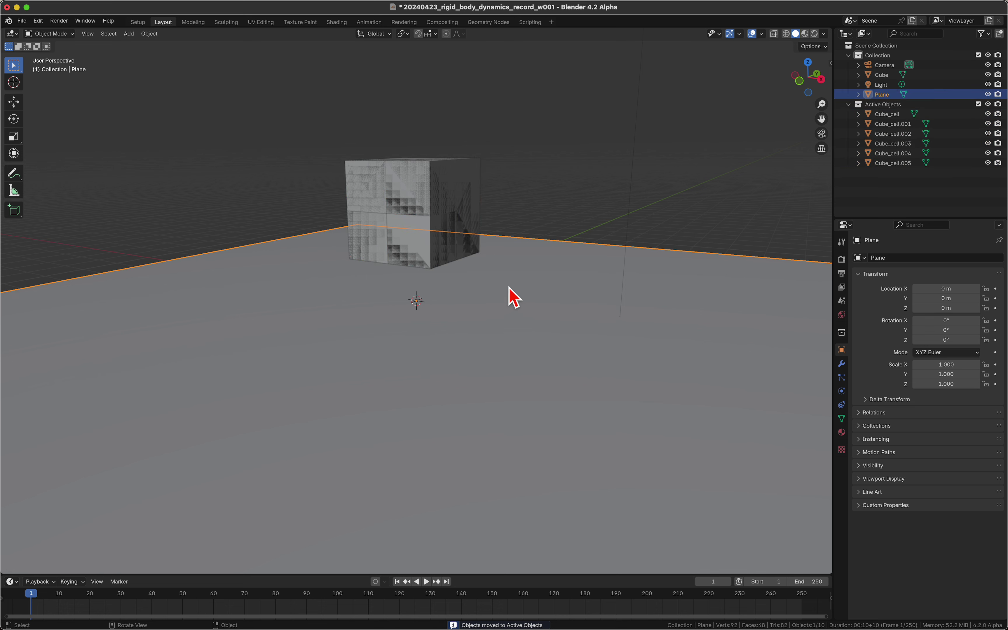
ctrl+click(883, 75)
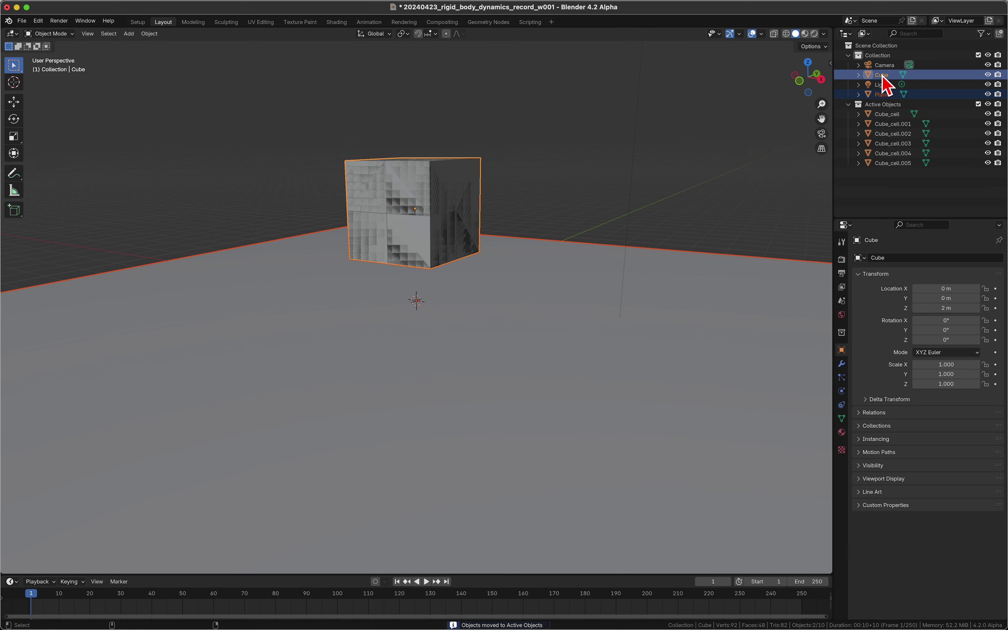
key(m)
click(477, 274)
text(Passive Objects)
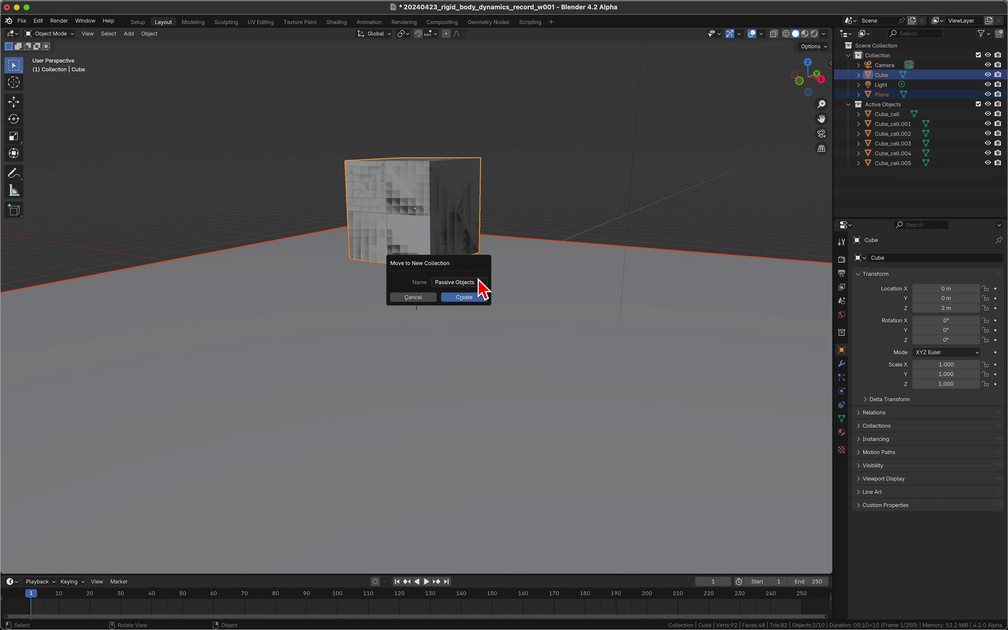
click(479, 298)
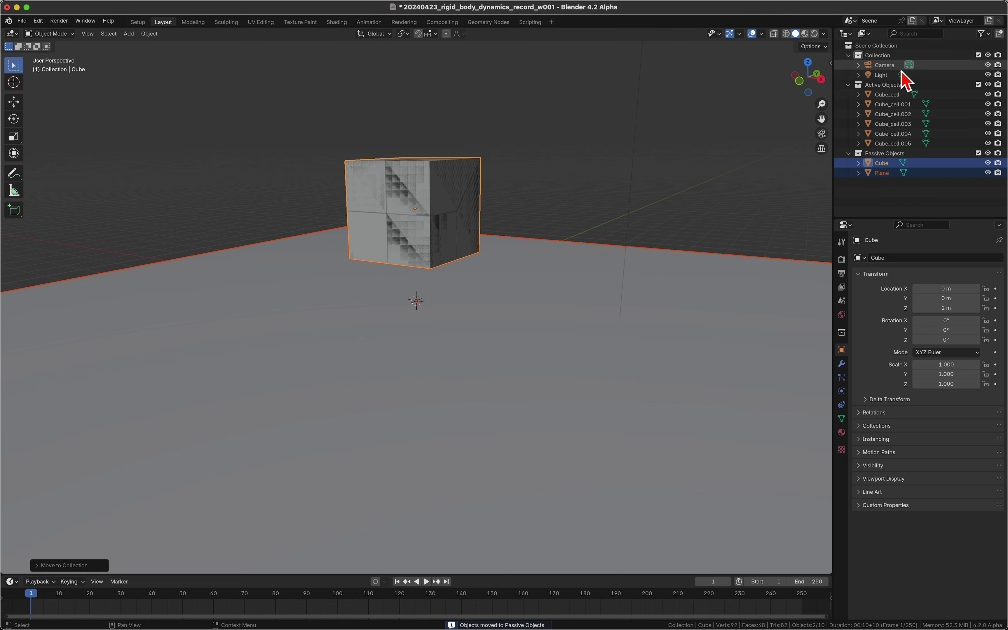
click(869, 95)
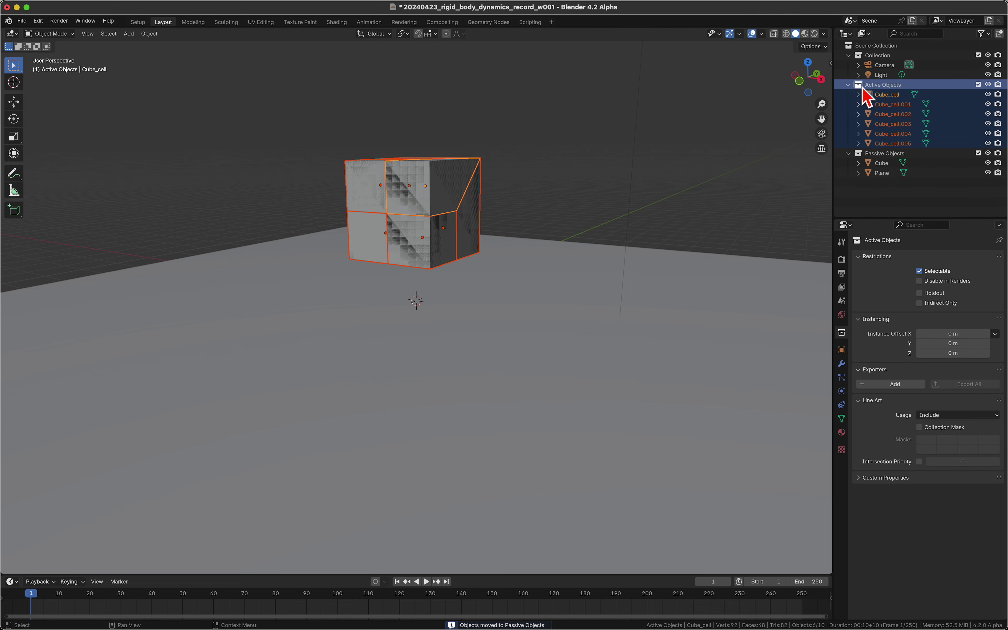
Step: Lift the fractured pieces above the passive cube and tilt them
scroll(541, 269, down, 2)
scroll(541, 269, down, 2)
middle_drag(541, 269, 533, 234)
key(g)
key(z)
click(524, 105)
key(r)
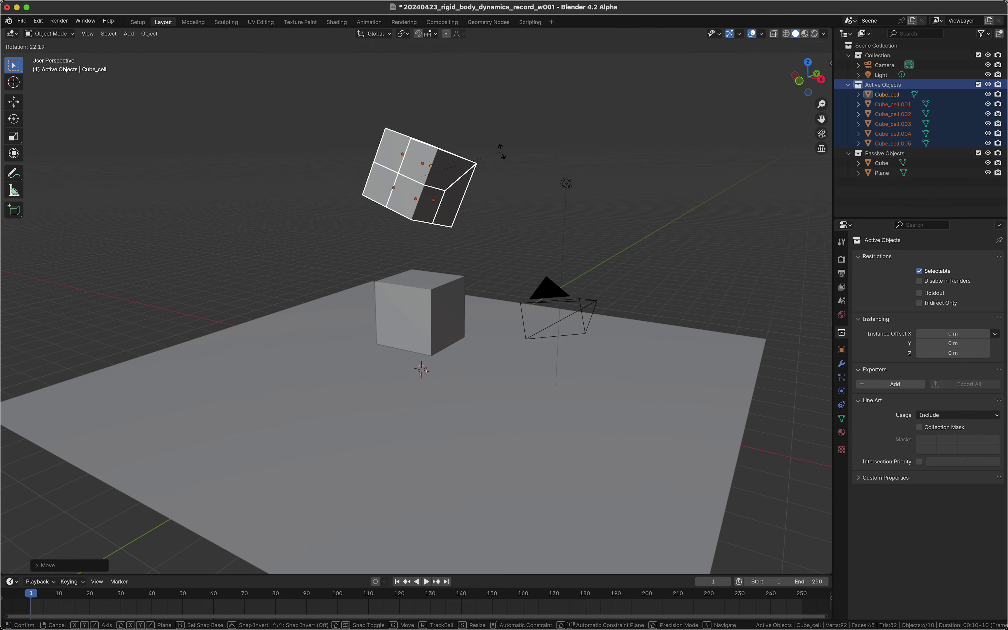
click(502, 153)
Step: Make the six Cube_cell pieces active rigid bodies and the Cube a passive one
click(157, 36)
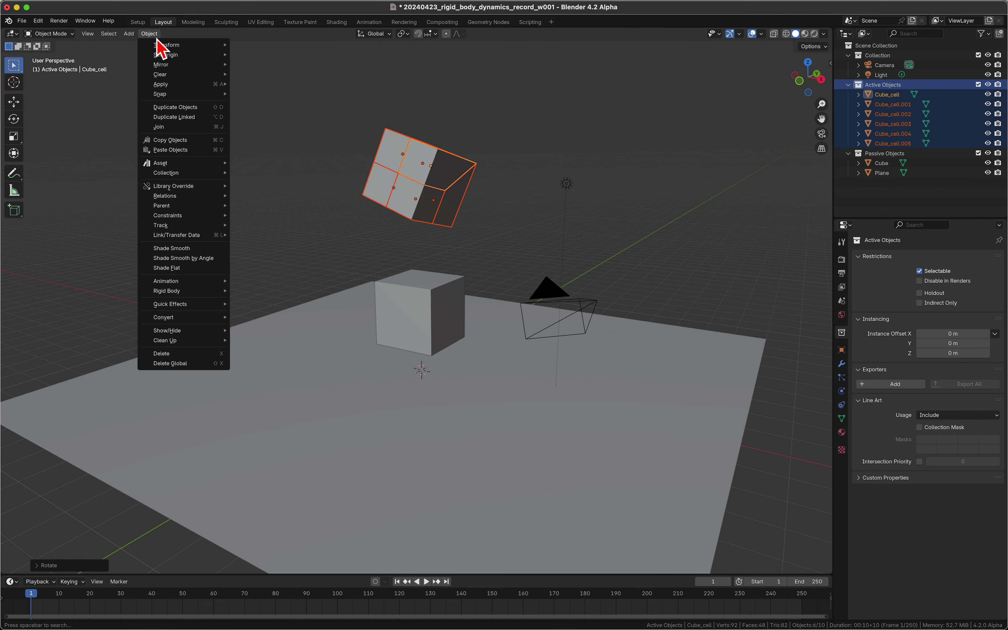
mouse_move(167, 291)
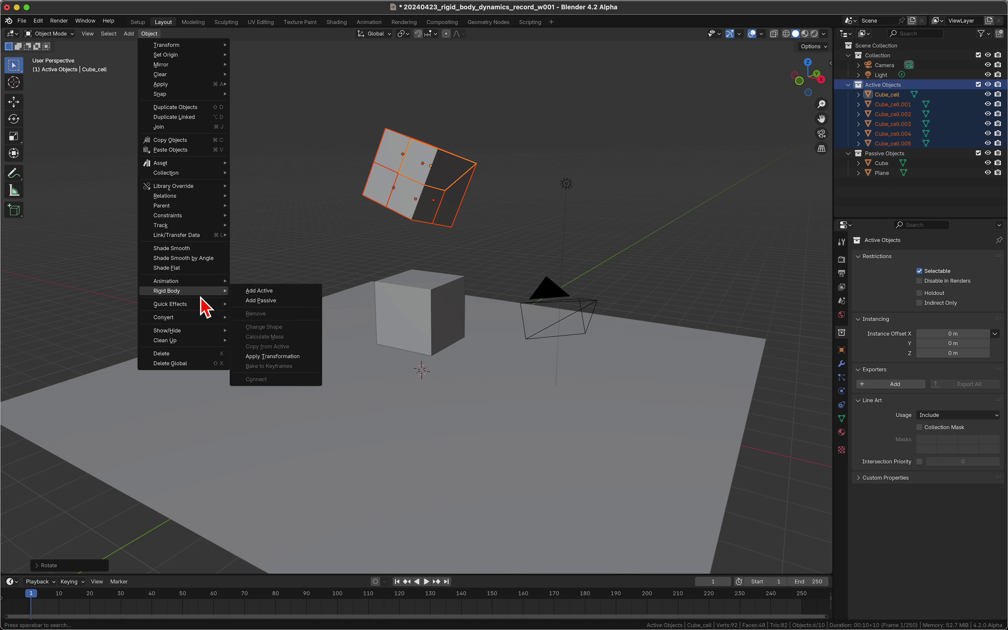
click(253, 292)
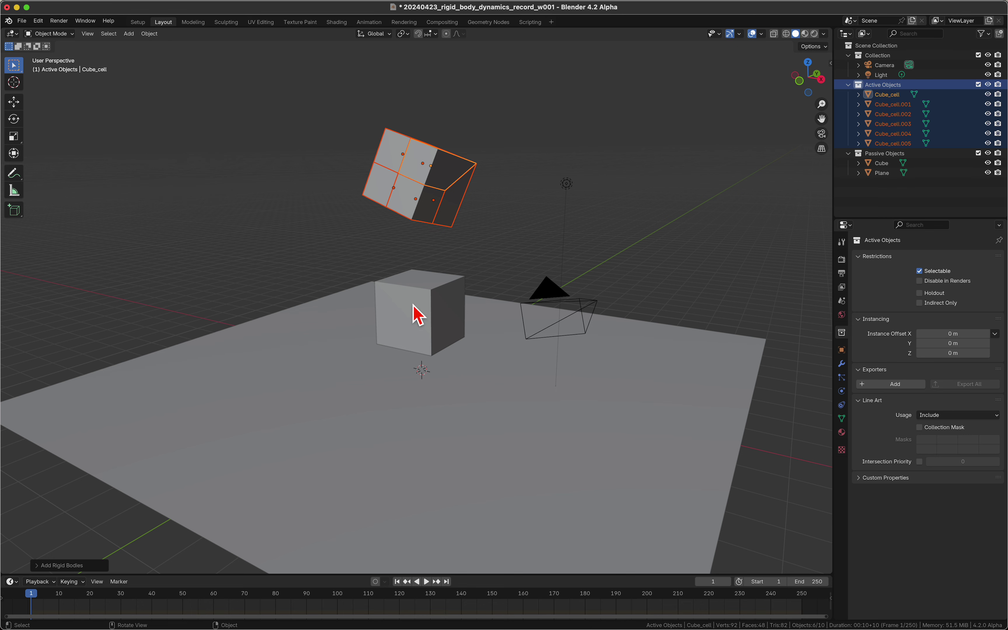
click(416, 315)
click(152, 35)
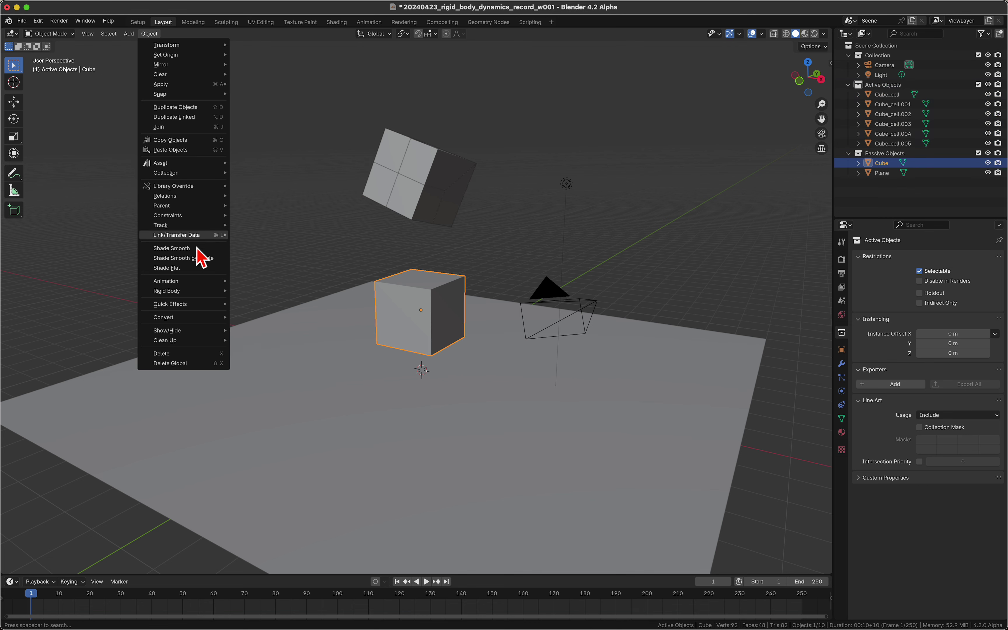
mouse_move(181, 290)
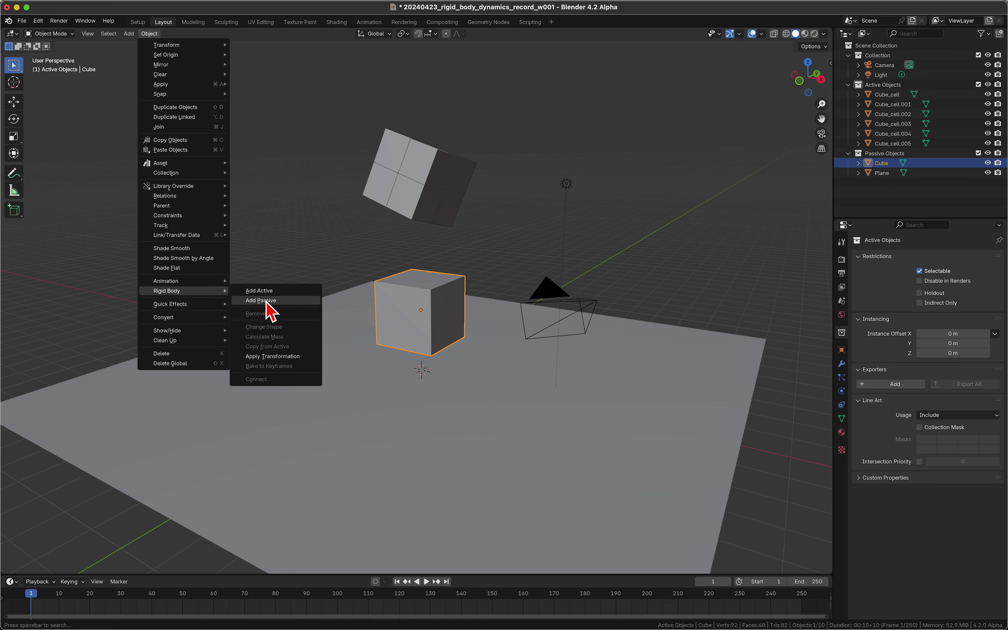
click(266, 303)
Step: Make the Plane a passive rigid body and play the simulation
click(325, 341)
click(149, 34)
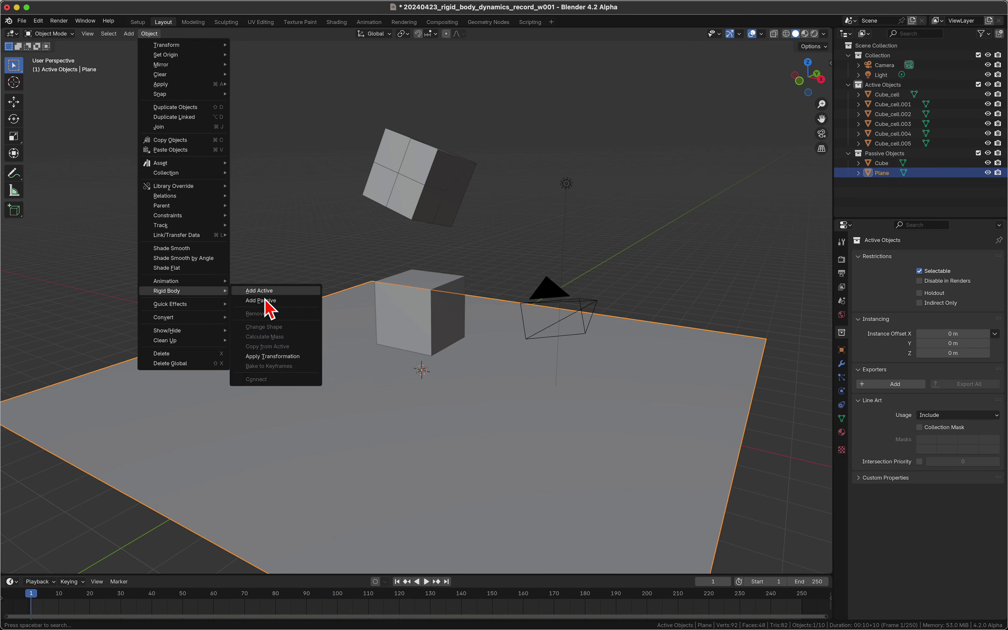
click(266, 304)
click(362, 266)
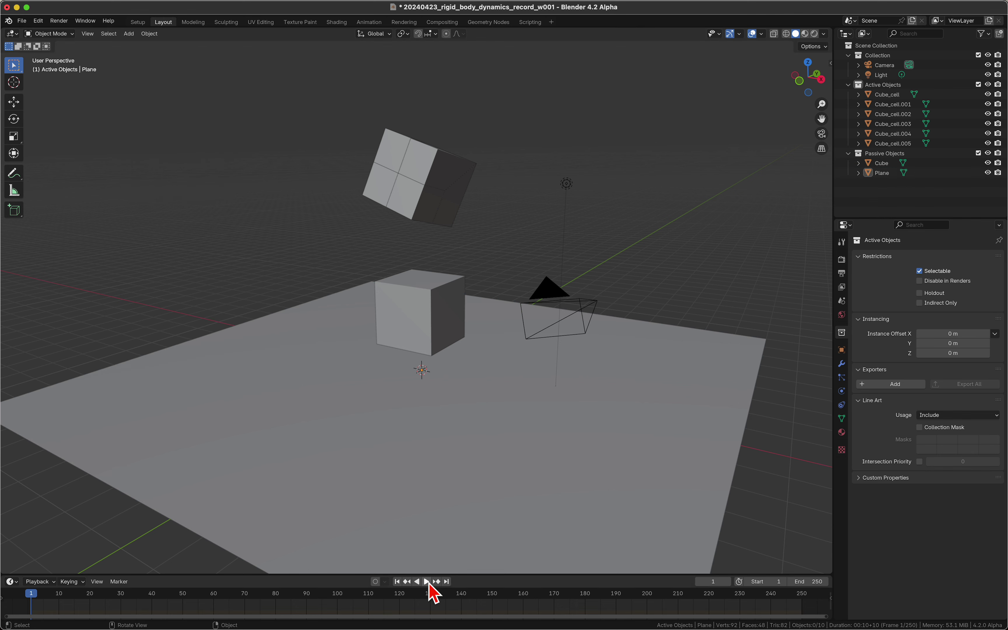
click(426, 582)
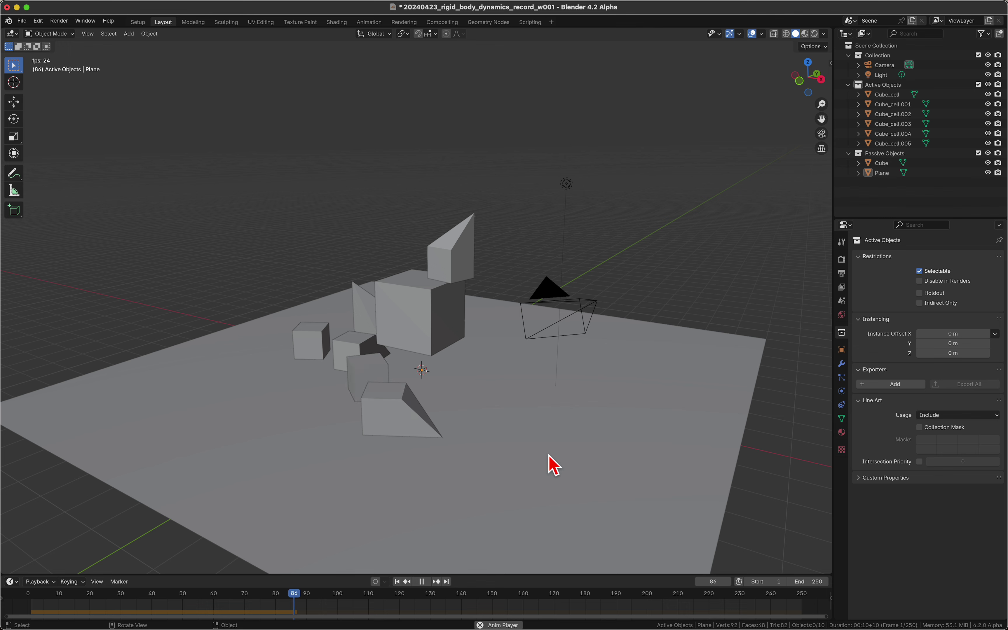
key(Escape)
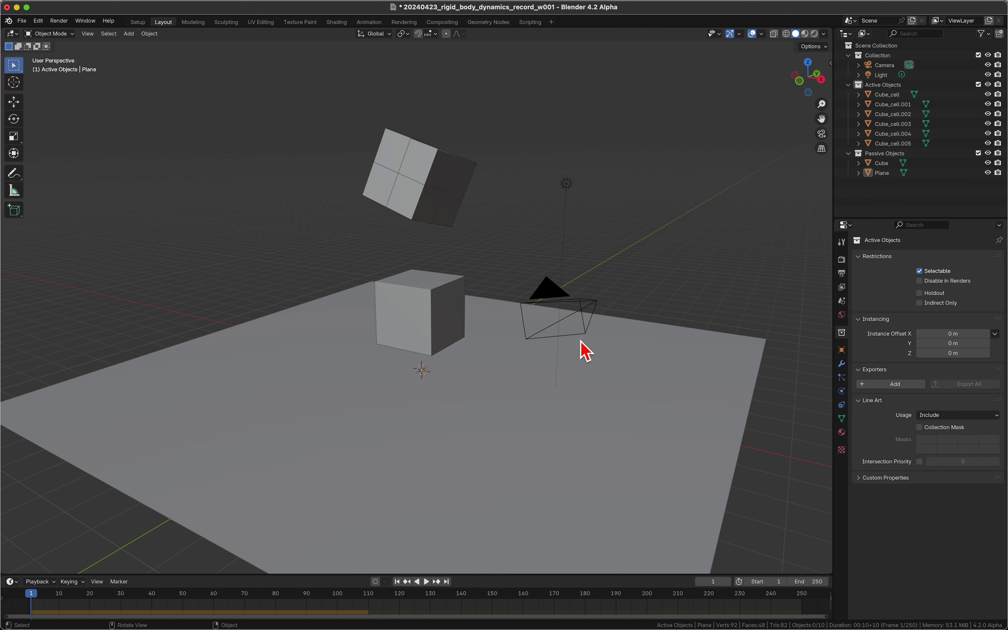
Step: Raise the Plane's rigid body bounciness and set the Cube's bounciness to 0.481
click(688, 394)
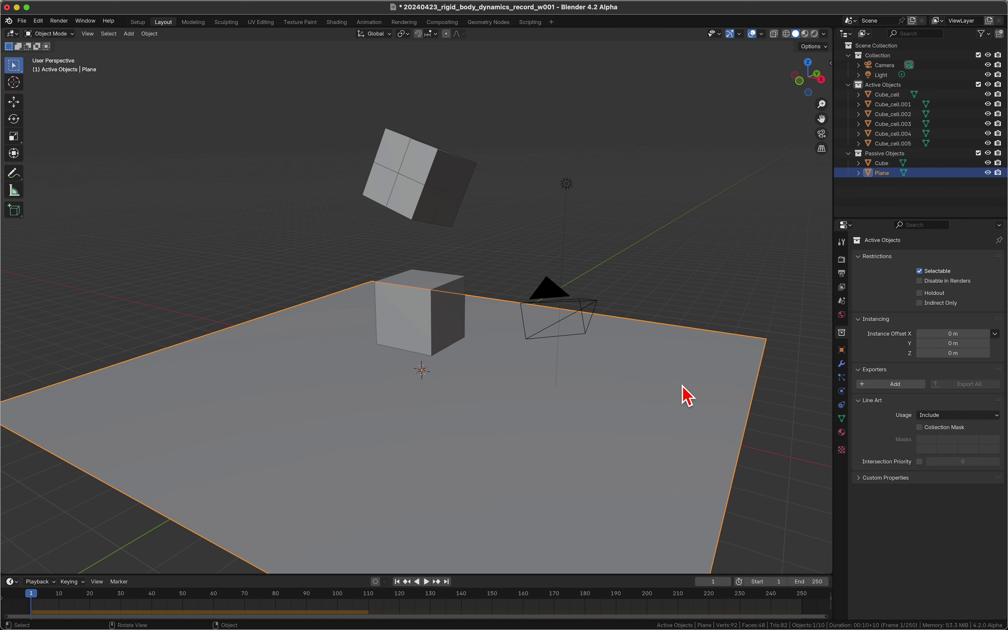
click(841, 391)
click(897, 412)
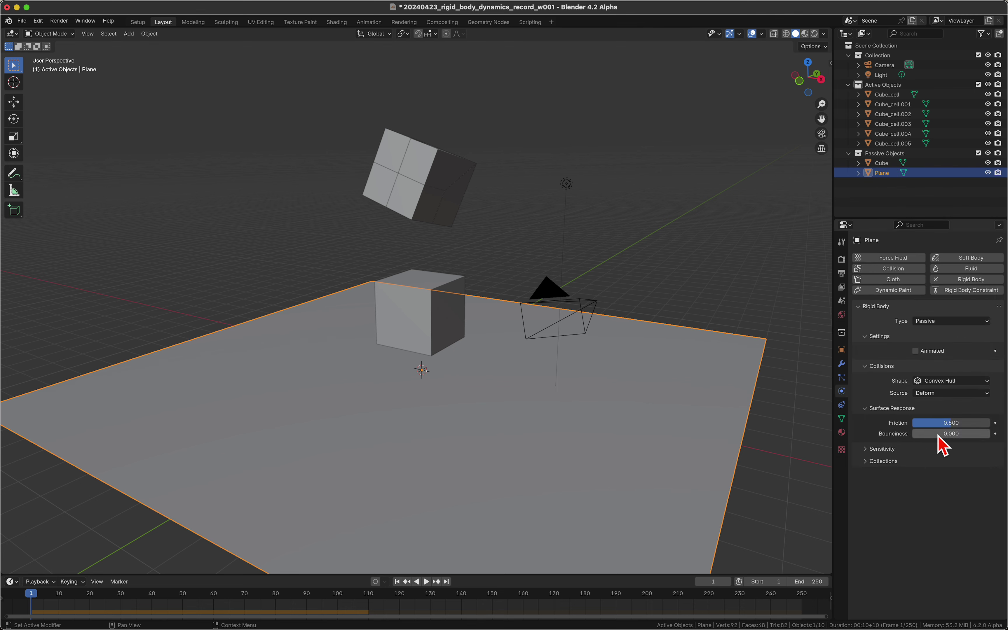
drag(930, 433, 941, 434)
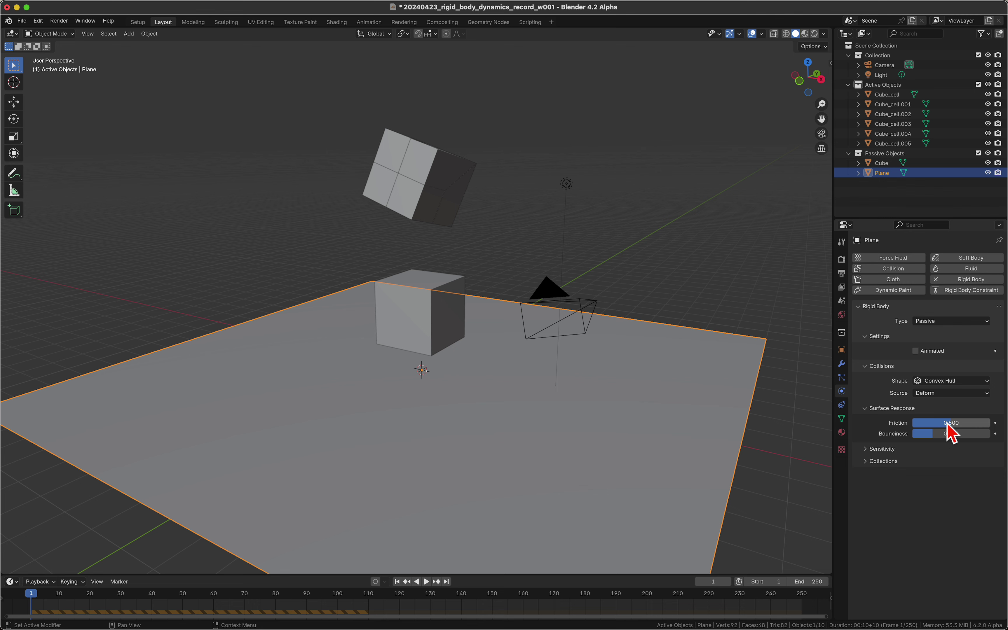
click(443, 291)
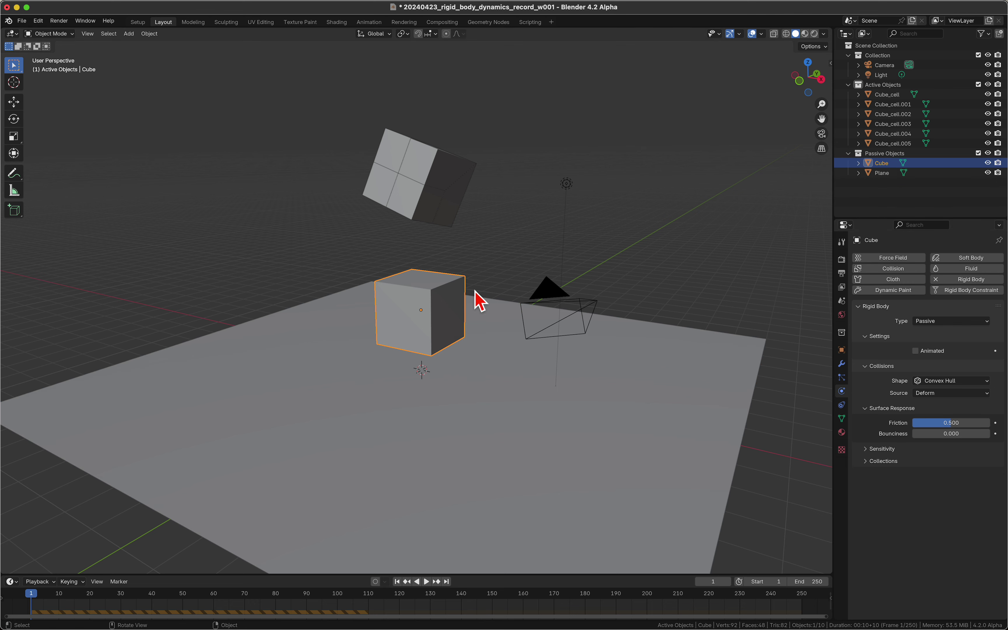
drag(930, 436, 941, 436)
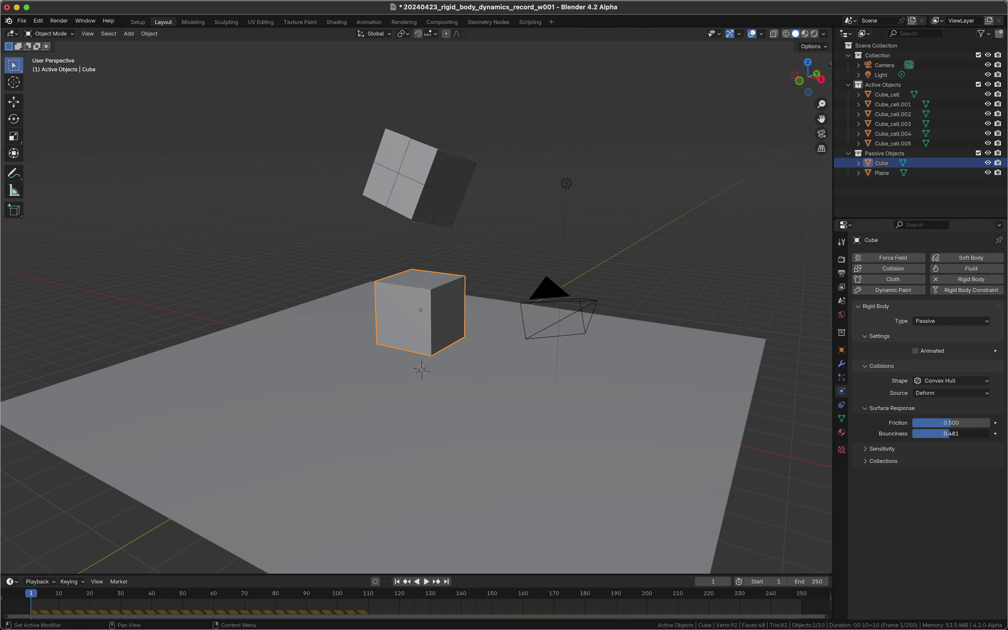
Step: Set Cube_cell bounciness to 0.262 and copy it to all selected Active Objects pieces
click(455, 186)
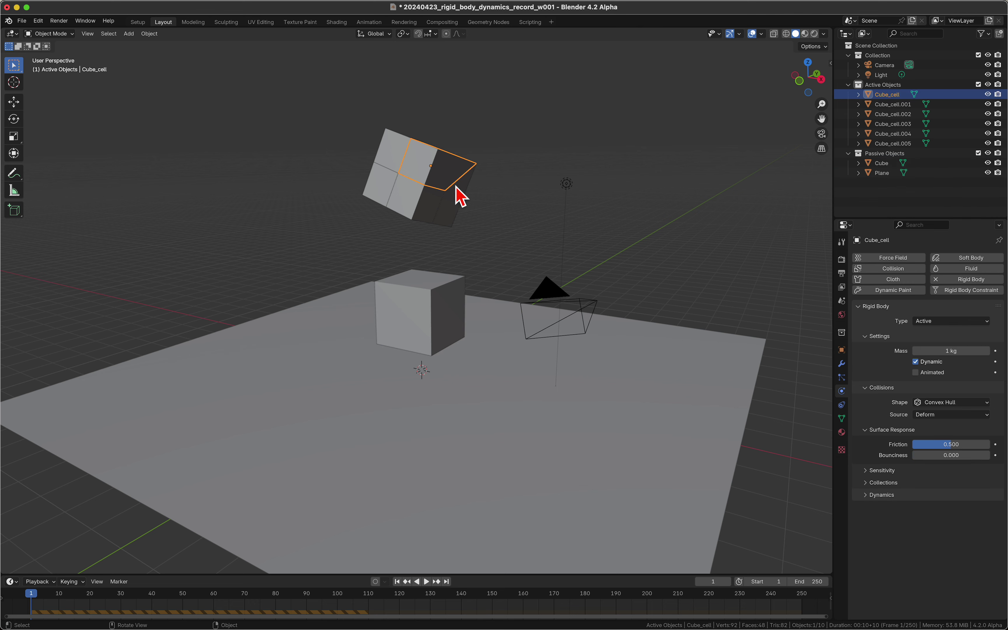
click(862, 86)
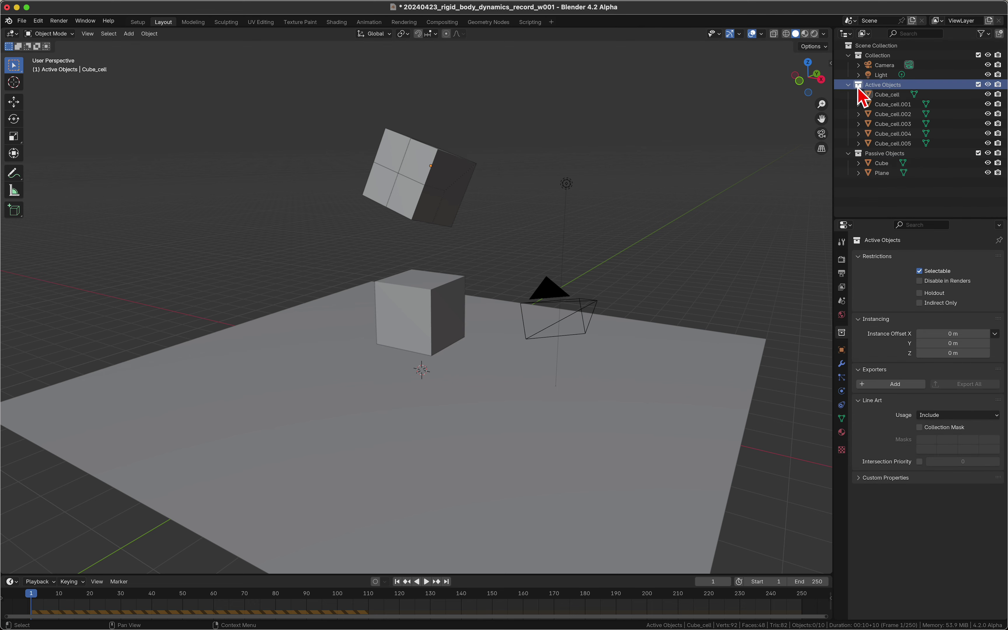
double_click(858, 88)
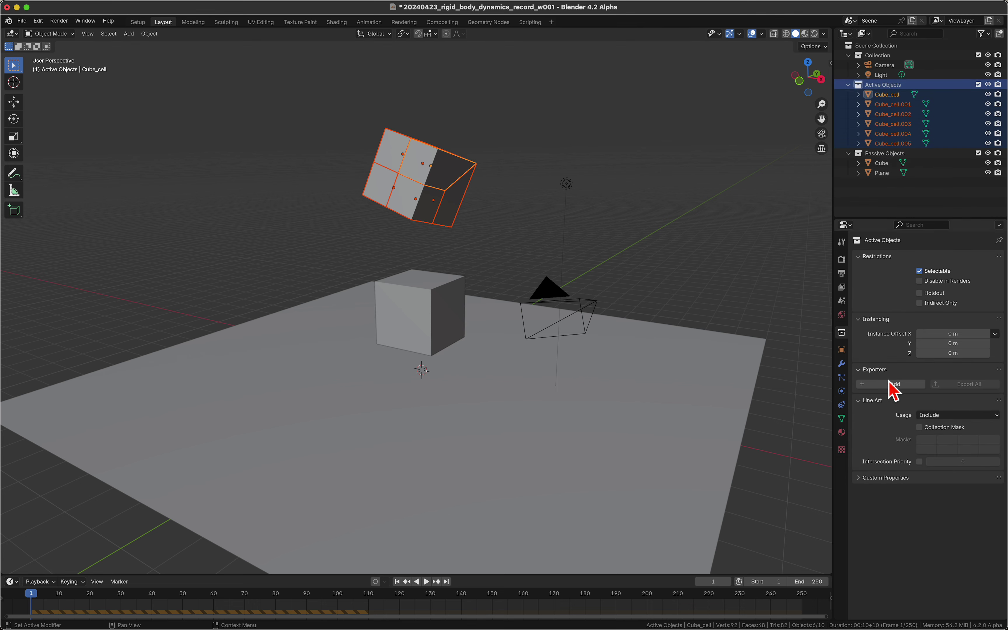
click(841, 392)
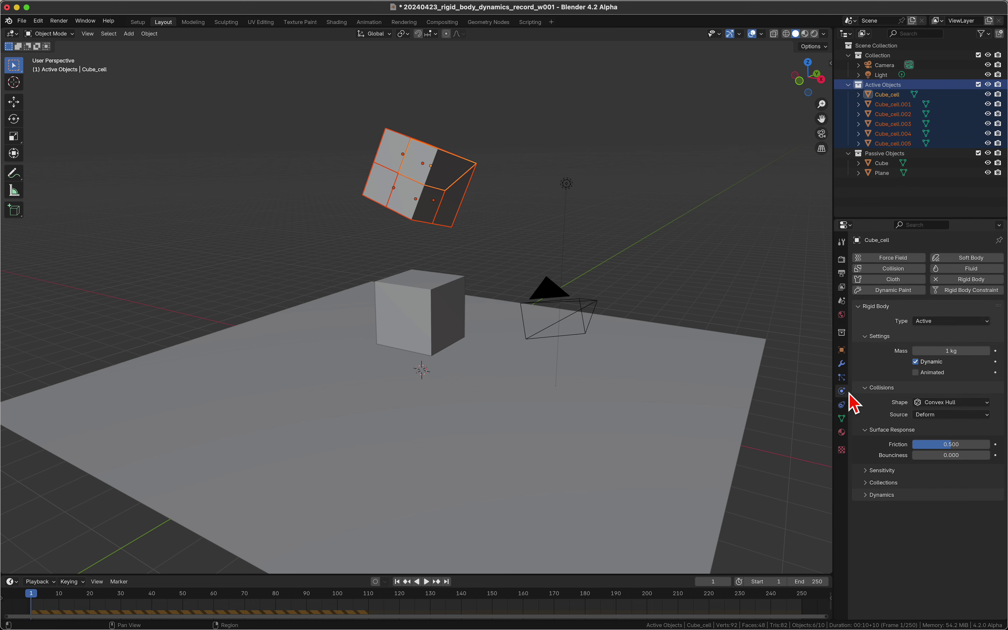
click(924, 455)
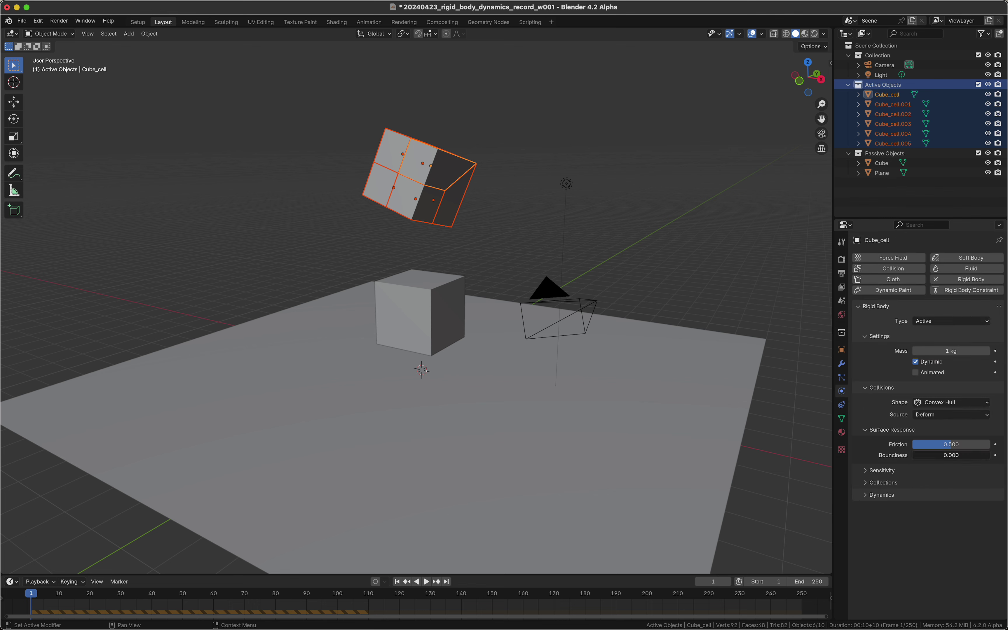
right_click(939, 455)
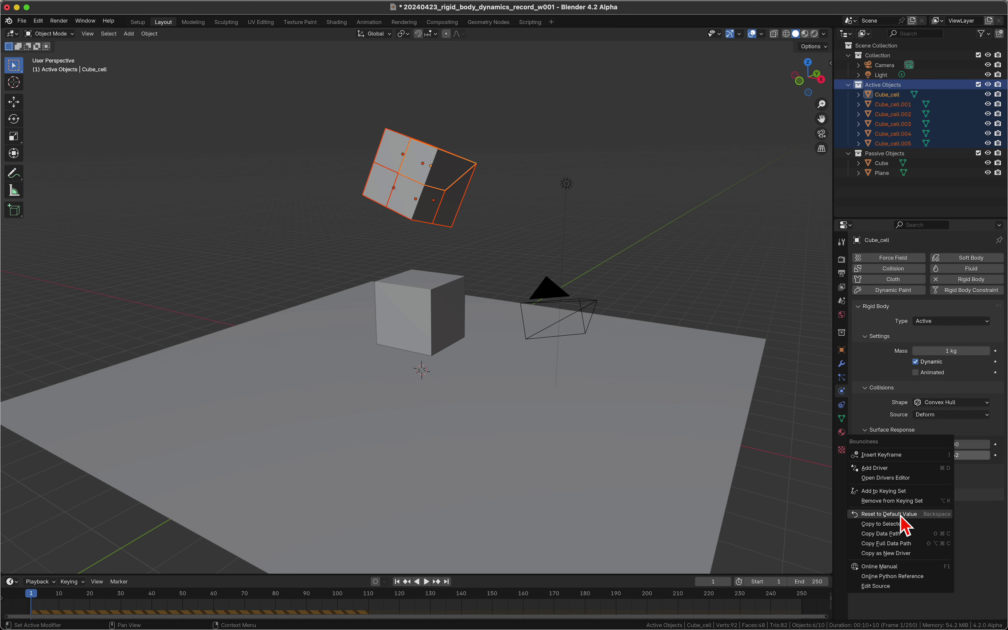
click(896, 525)
Step: Replay the simulation to preview the bouncier pieces, then rewind to frame 1
click(646, 252)
key(space)
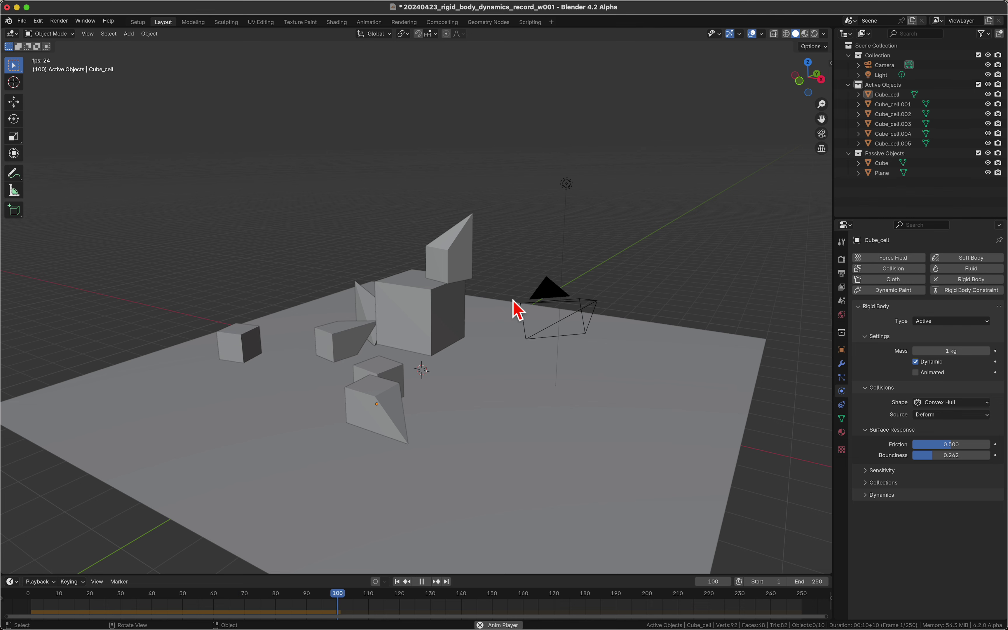
key(Escape)
Step: Rotate all six Active Objects pieces to a new tilt and replay the simulation
click(875, 96)
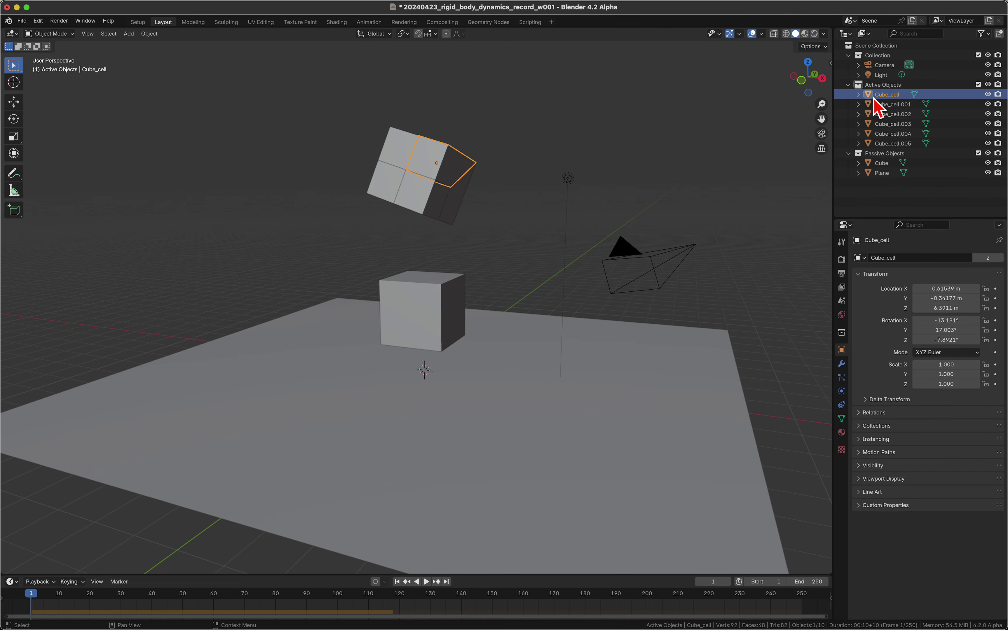
double_click(858, 86)
key(r)
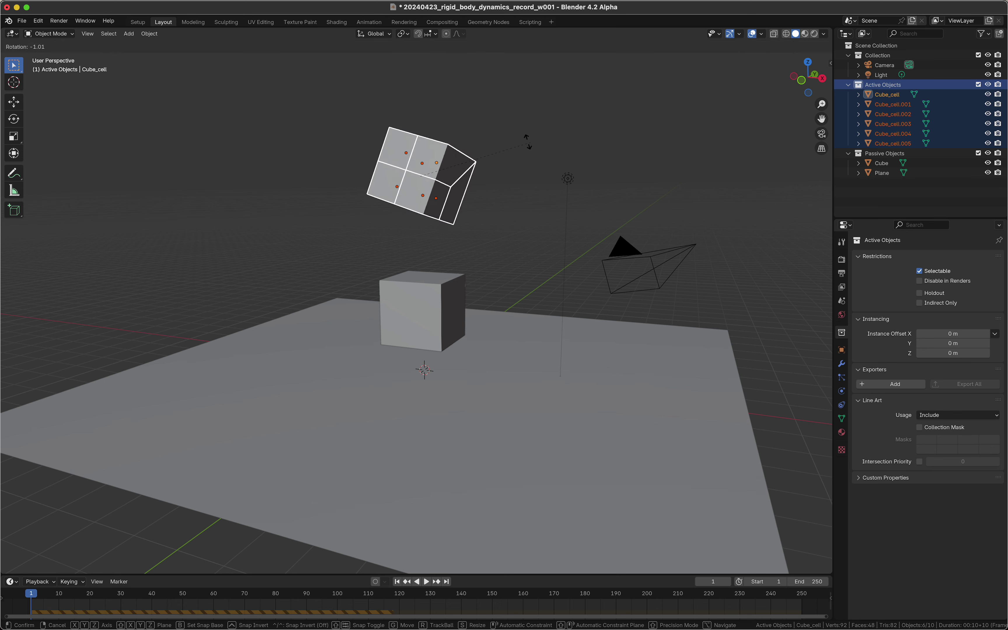
click(540, 214)
click(500, 225)
key(space)
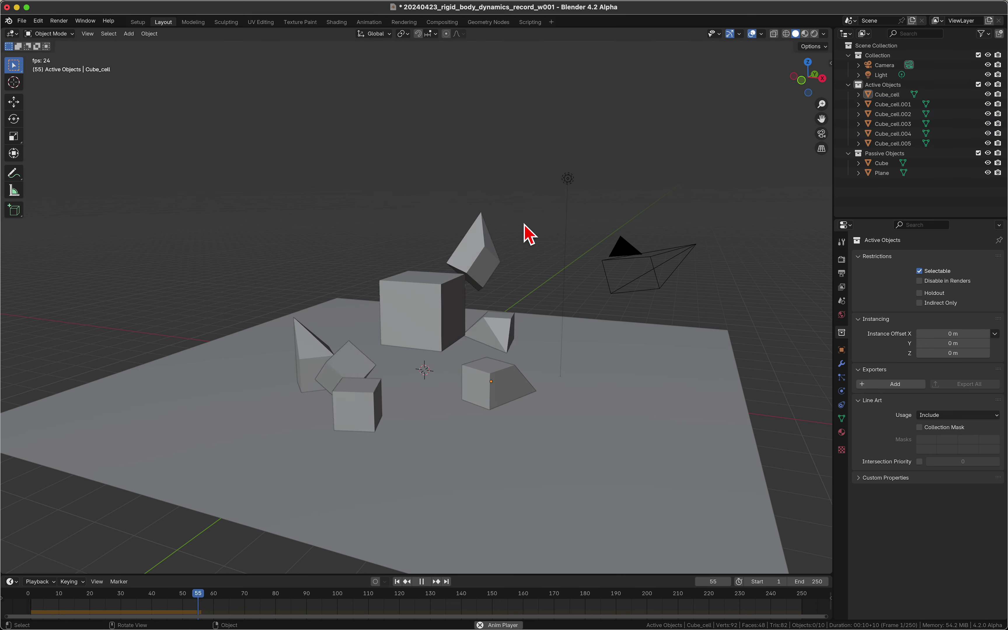
key(Escape)
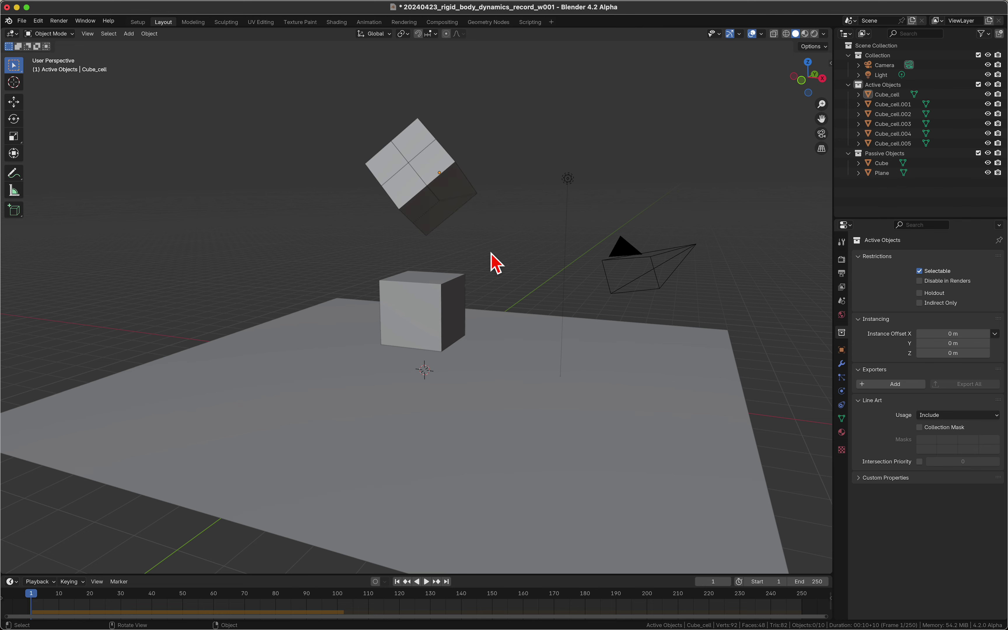
drag(477, 242, 377, 141)
Step: Make a linked duplicate of the floating pieces and move it straight up above them
shift+scroll(374, 136, up, 5)
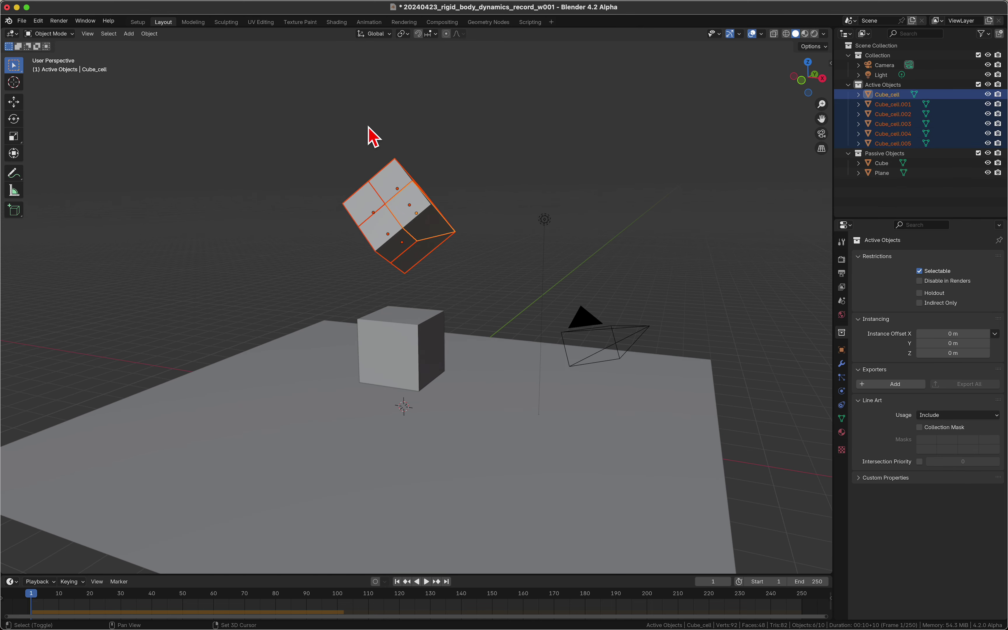
click(398, 348)
scroll(404, 349, right, 5)
scroll(404, 349, left, 5)
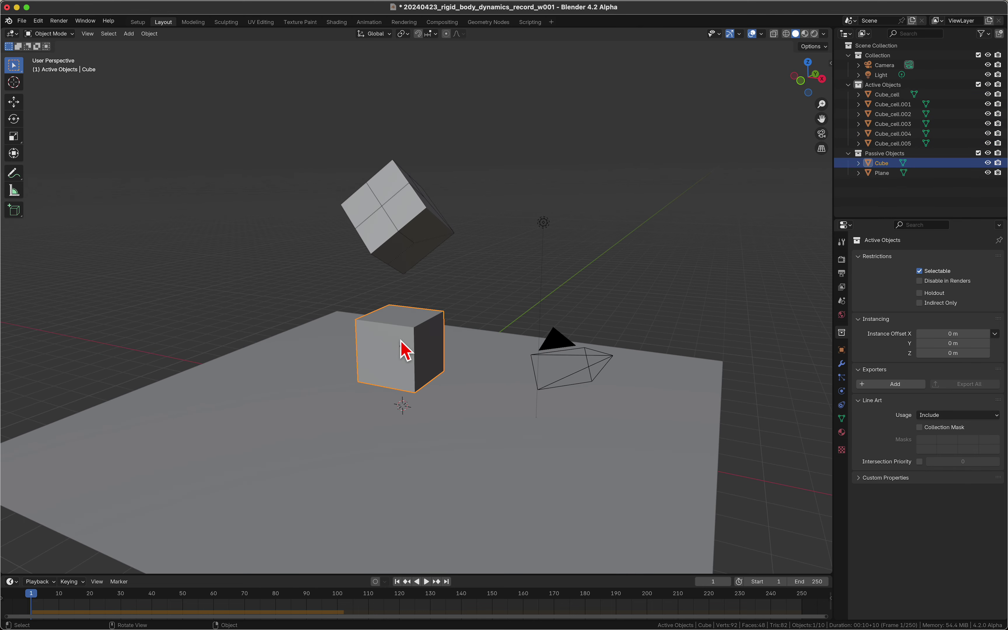
scroll(401, 349, left, 2)
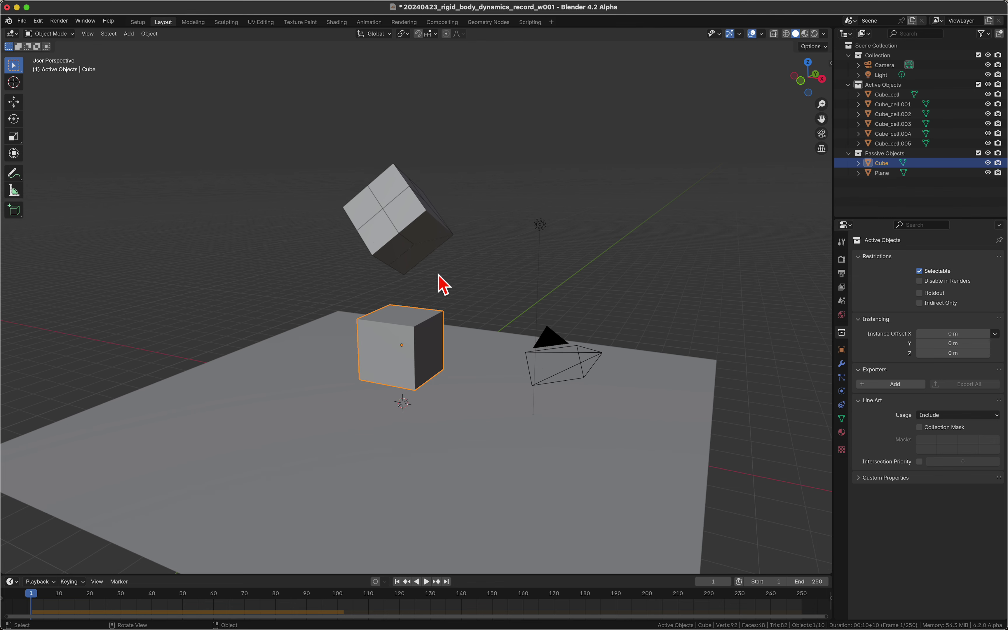
drag(442, 285, 346, 181)
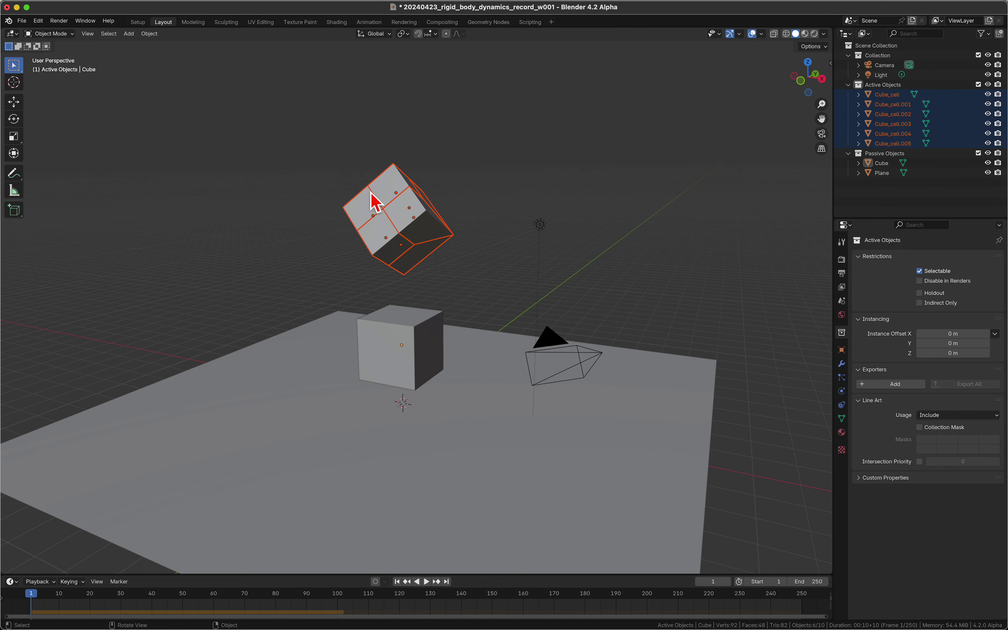
key(alt+d)
key(z)
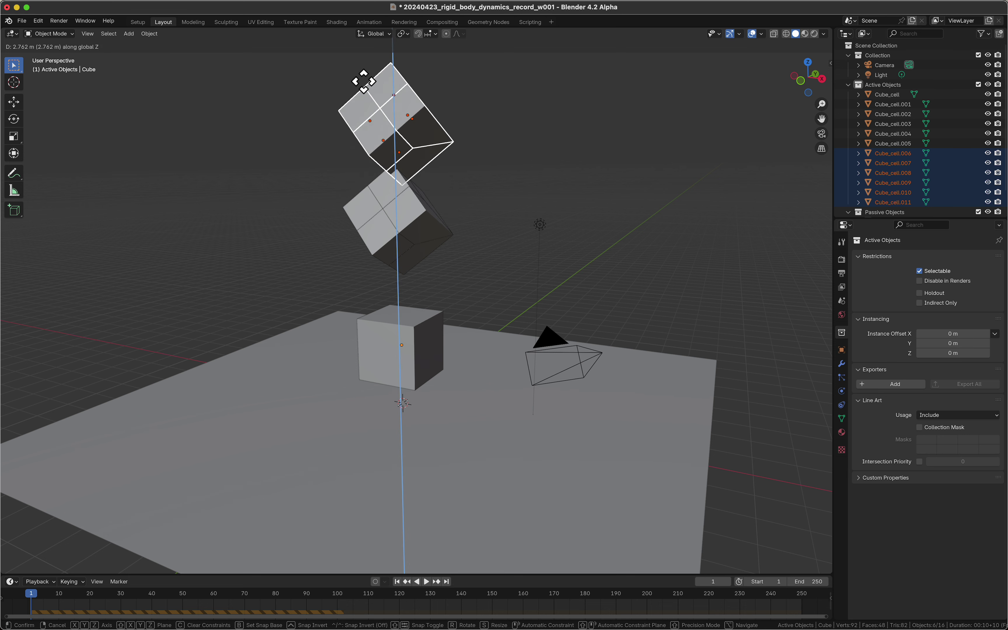
click(360, 40)
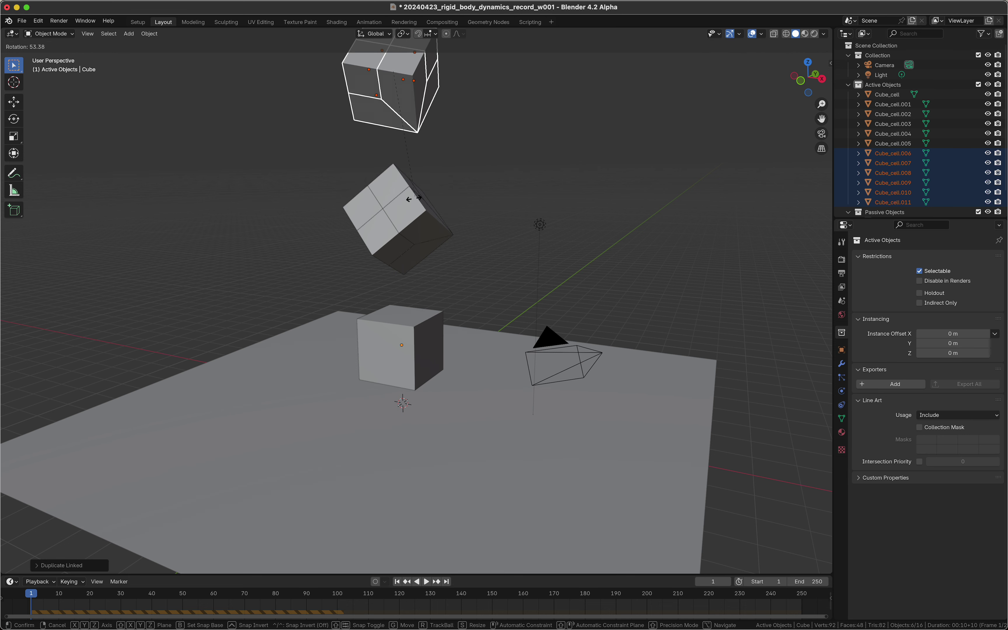
Step: Play the simulation to watch both sets fall onto the plane, then rewind
click(493, 189)
key(space)
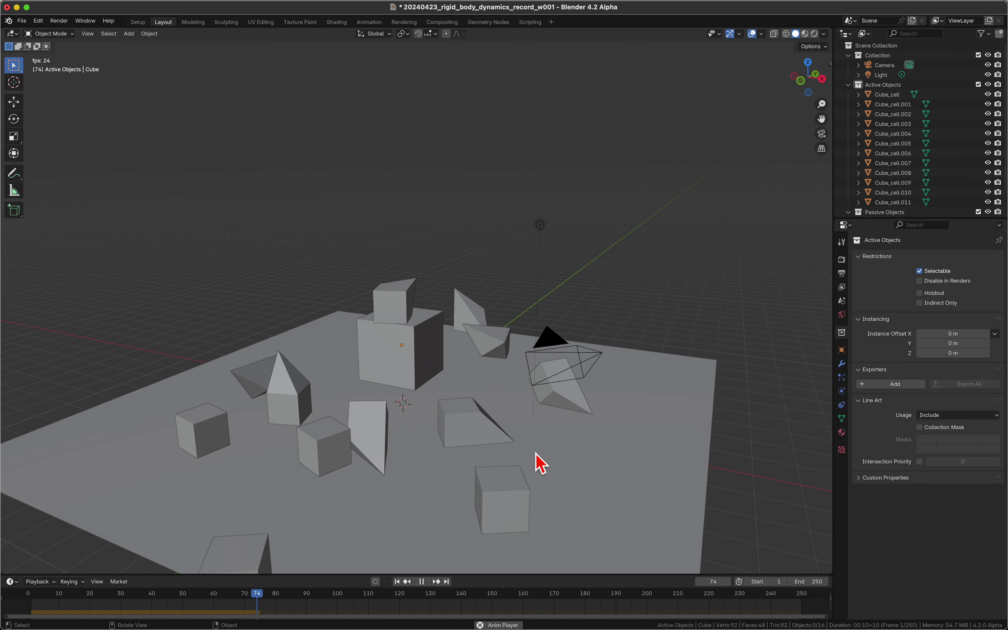
key(Escape)
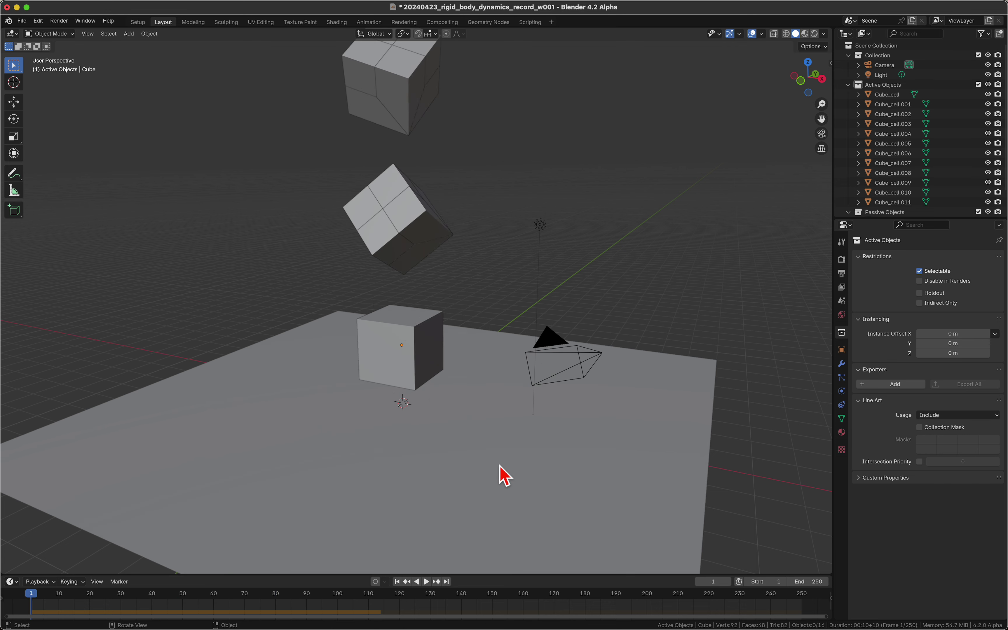
click(500, 471)
Step: Set the Plane's friction to 0.925, test the simulation, and save the .blend file
click(845, 393)
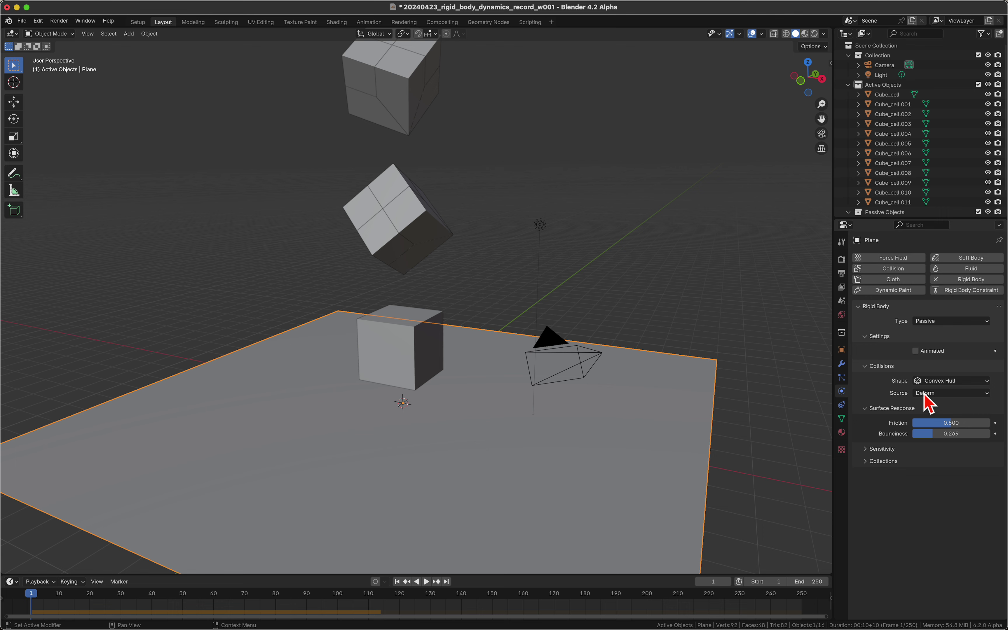
drag(957, 434, 943, 426)
click(645, 235)
key(space)
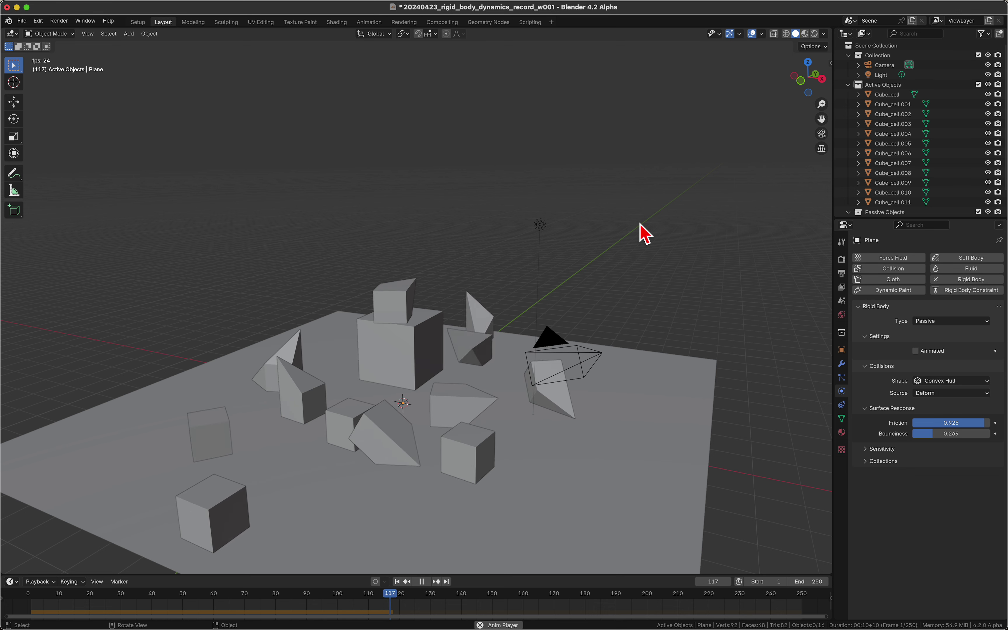
key(Escape)
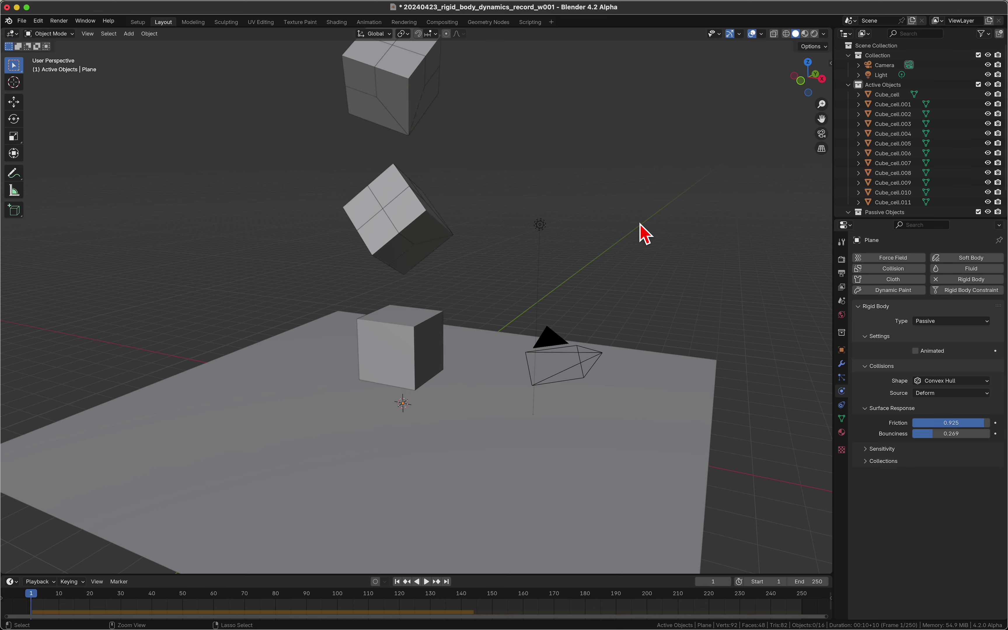
key(ctrl+s)
Step: Bake the Rigid Body World cache for all 250 frames from the Scene properties
click(844, 333)
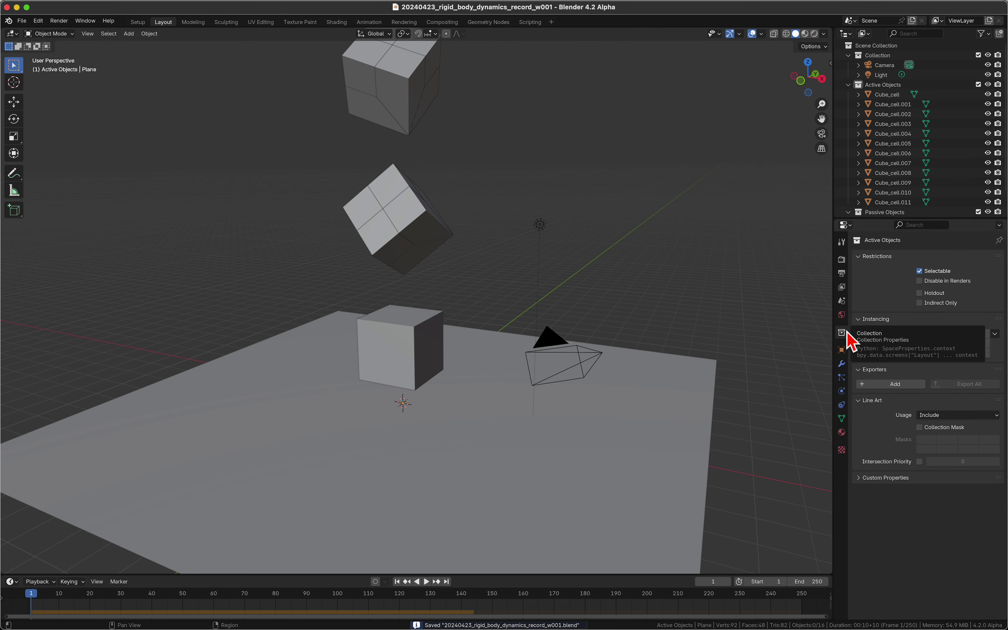
click(841, 274)
click(841, 301)
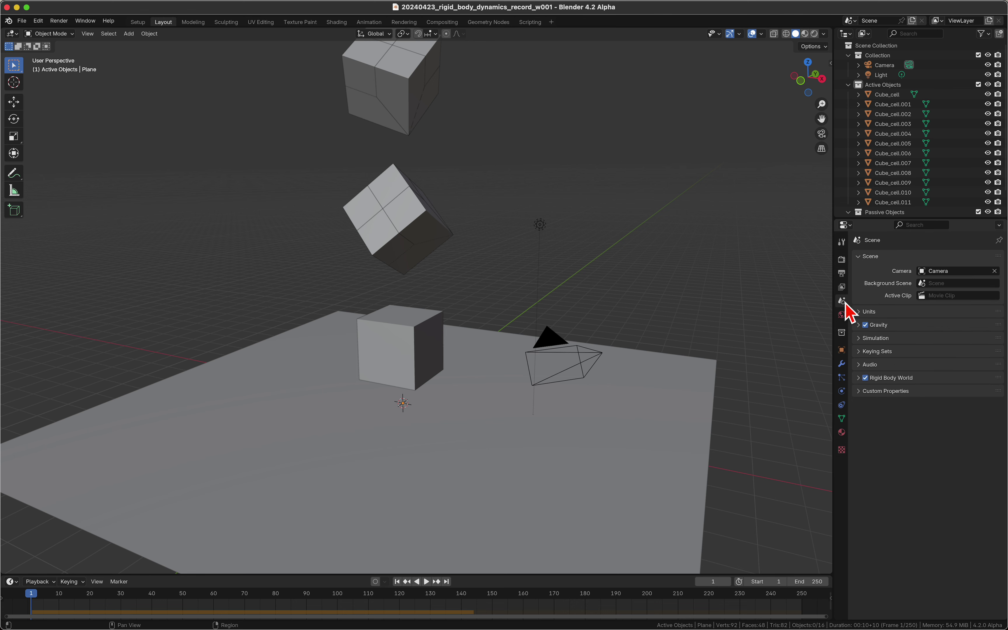
click(858, 378)
click(878, 492)
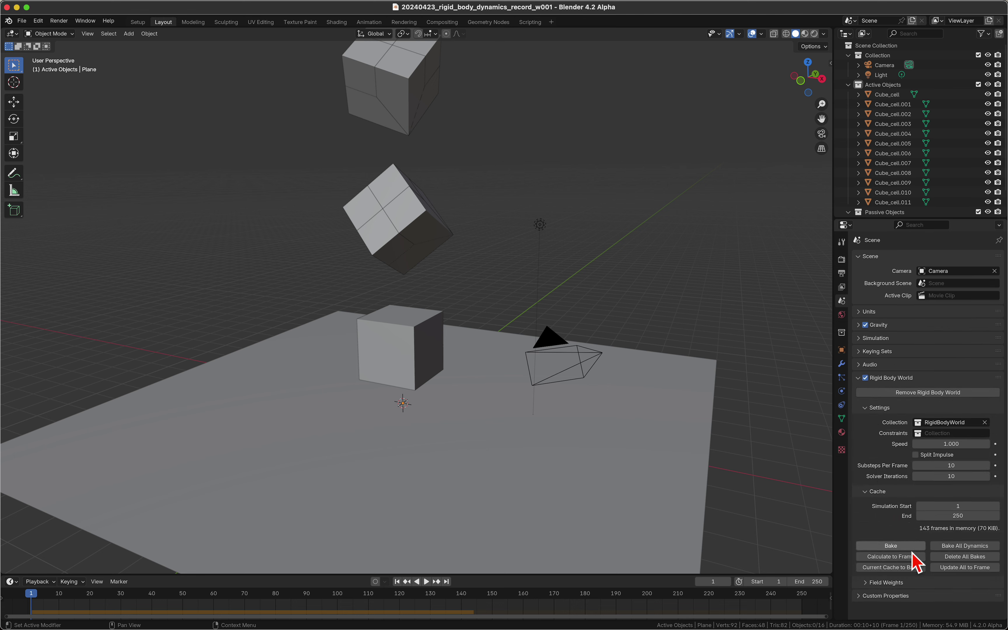
click(898, 546)
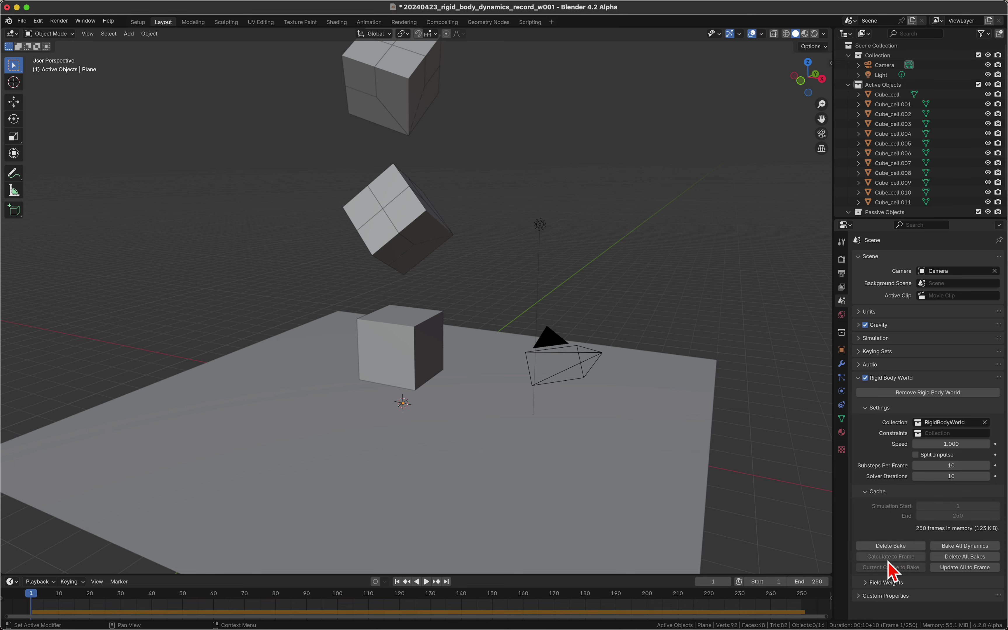
Step: Save the file and play back the baked falling pieces, stopping at frame 1
key(ctrl+s)
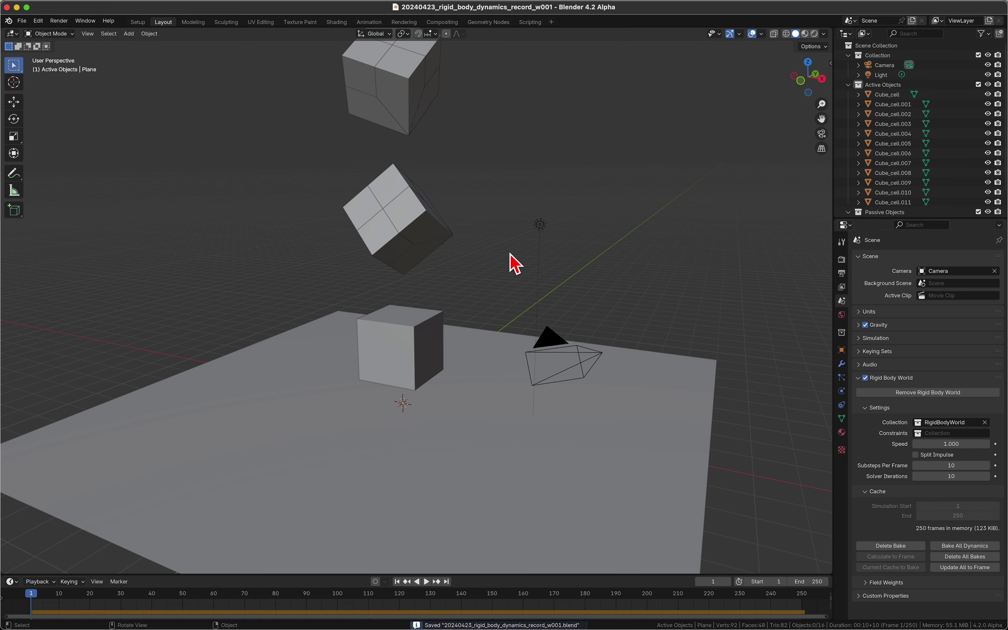
key(space)
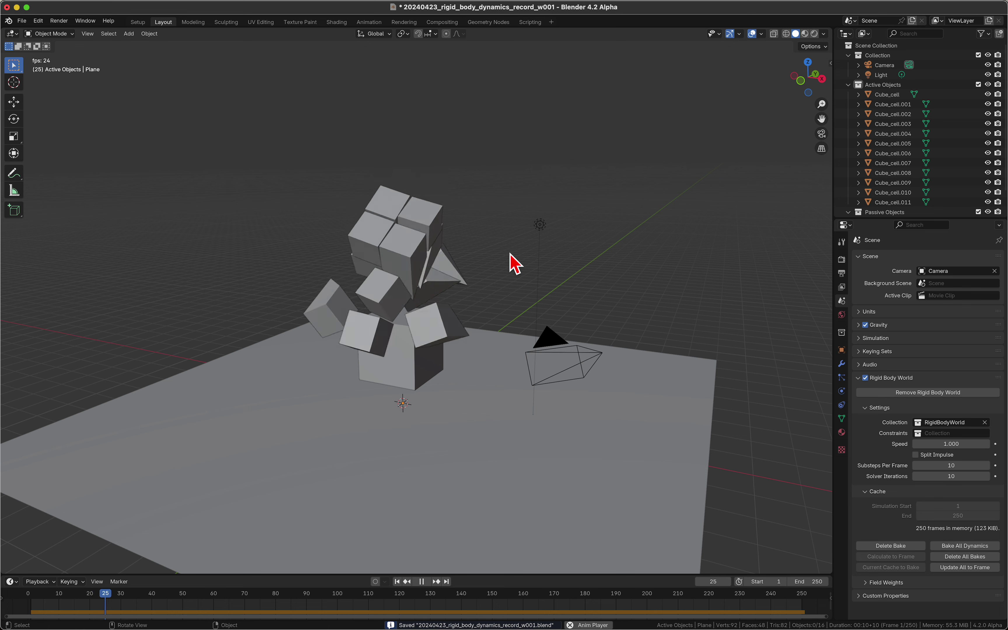
key(Escape)
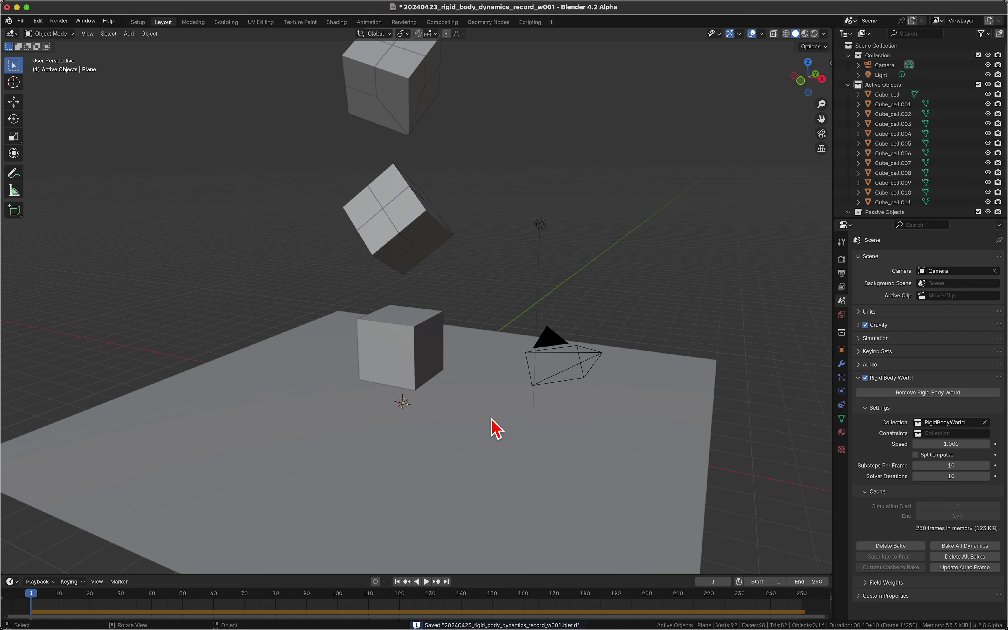
click(842, 259)
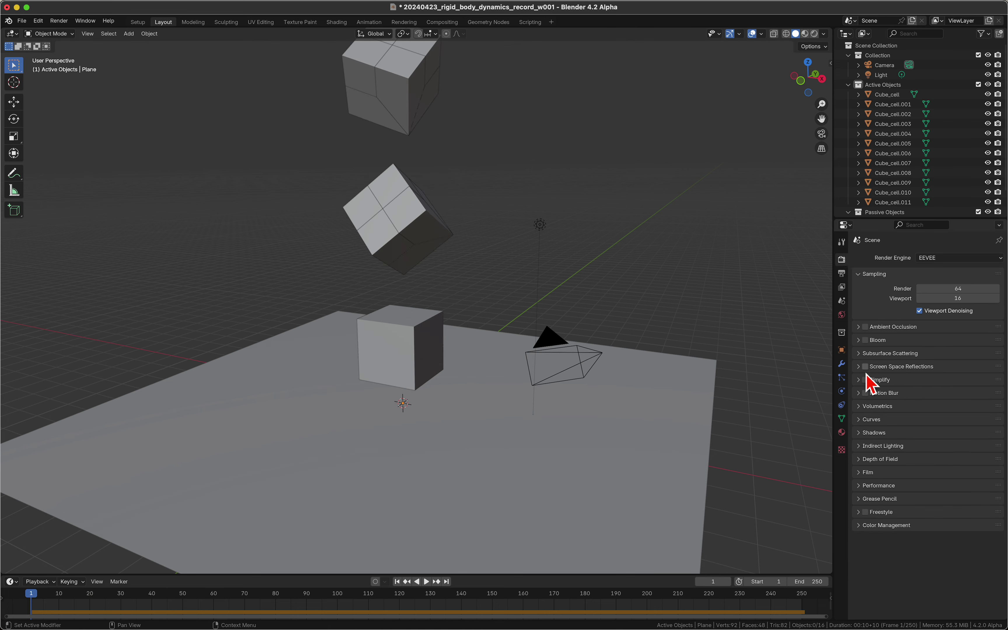
Step: Switch the render engine to EEVEE-Next, preview in Rendered shading, and select the light
click(934, 259)
click(944, 288)
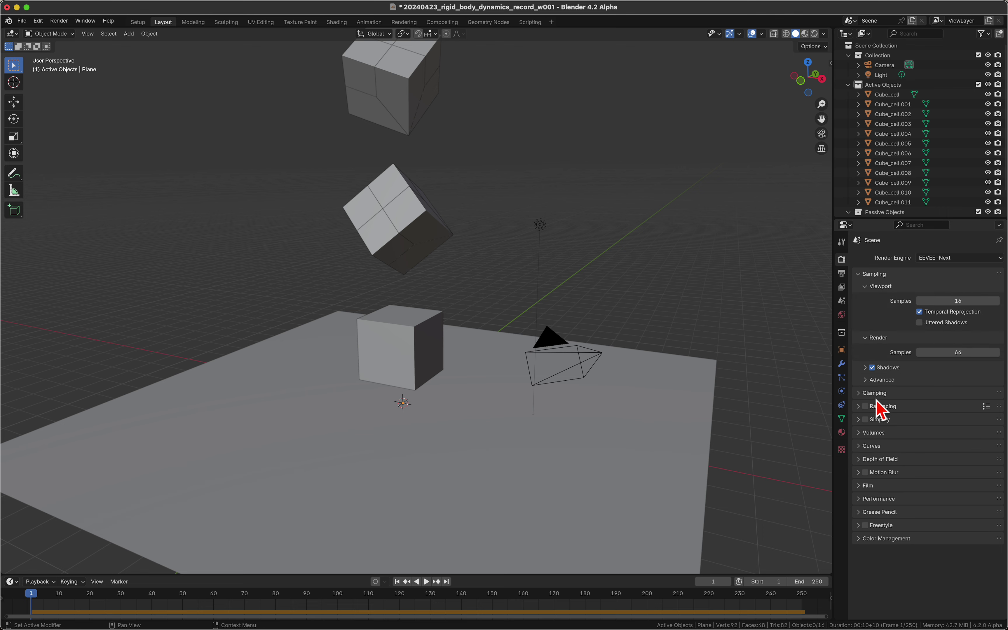
click(814, 34)
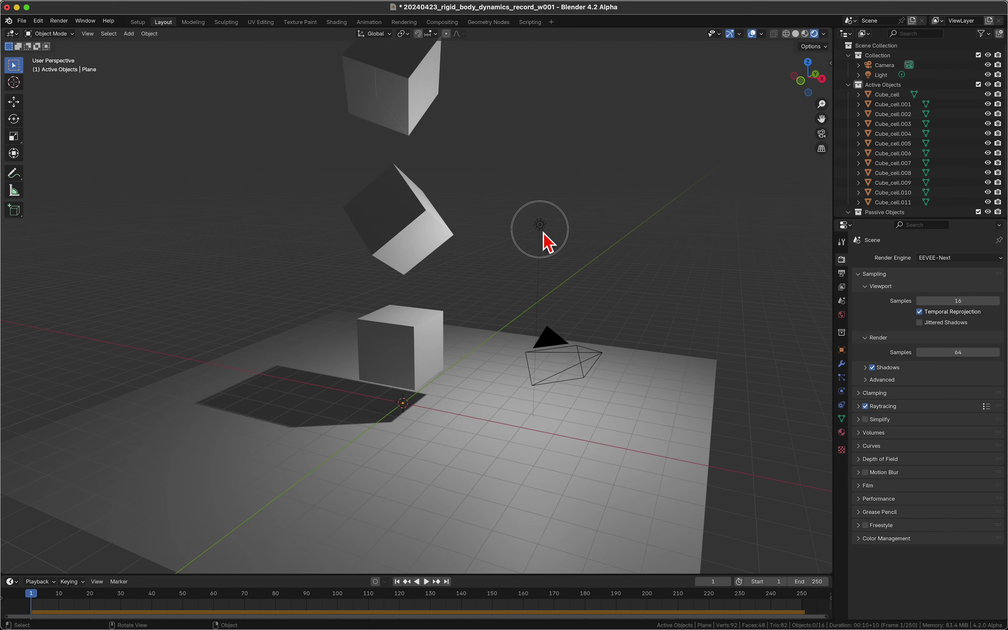
click(541, 234)
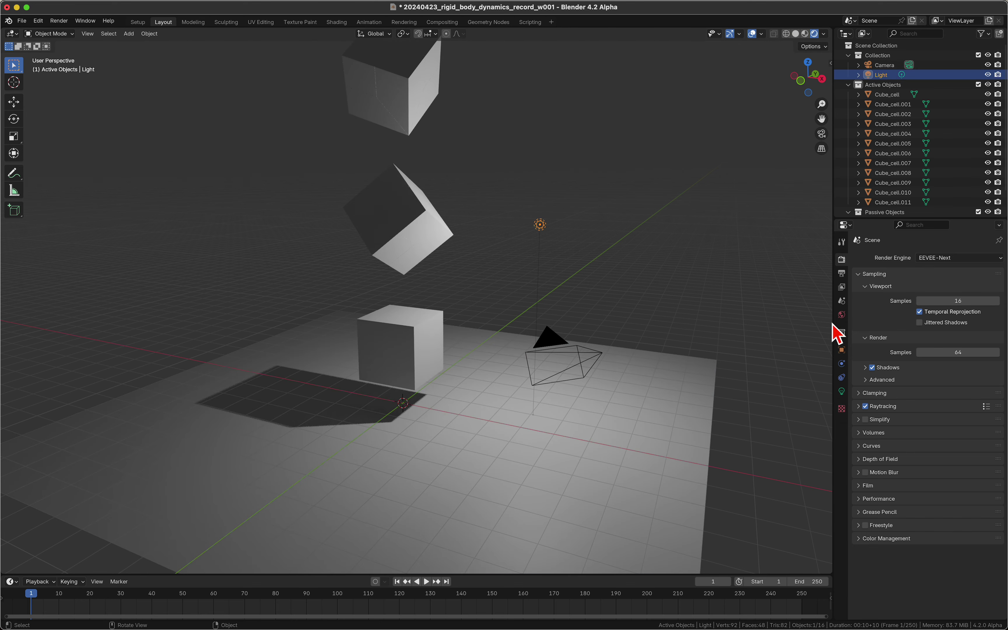
click(842, 391)
Step: Make the light a Sun with strength 10 and a 0.1° angle
click(911, 302)
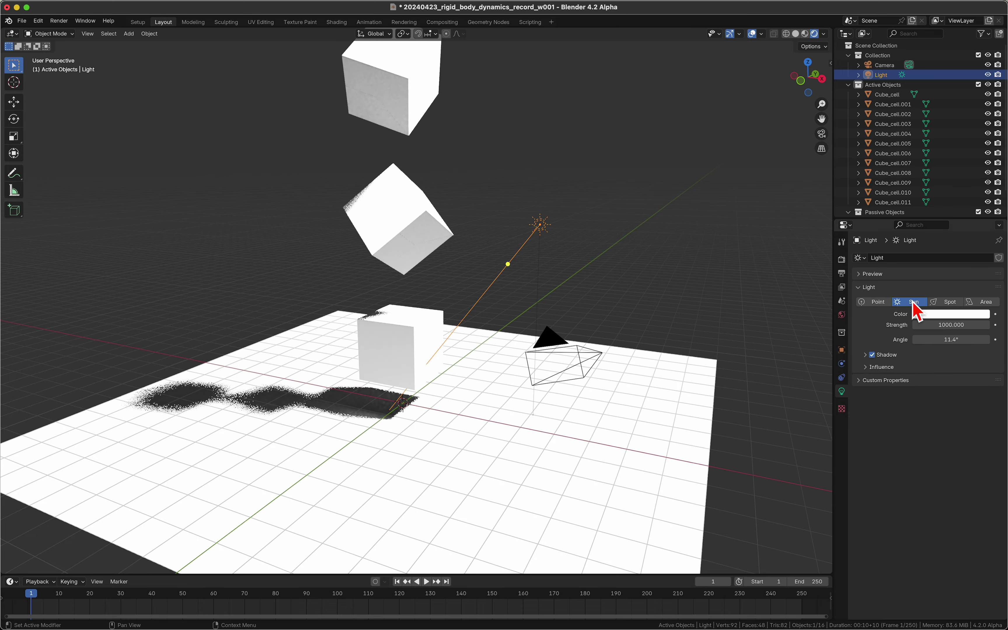
text(1)
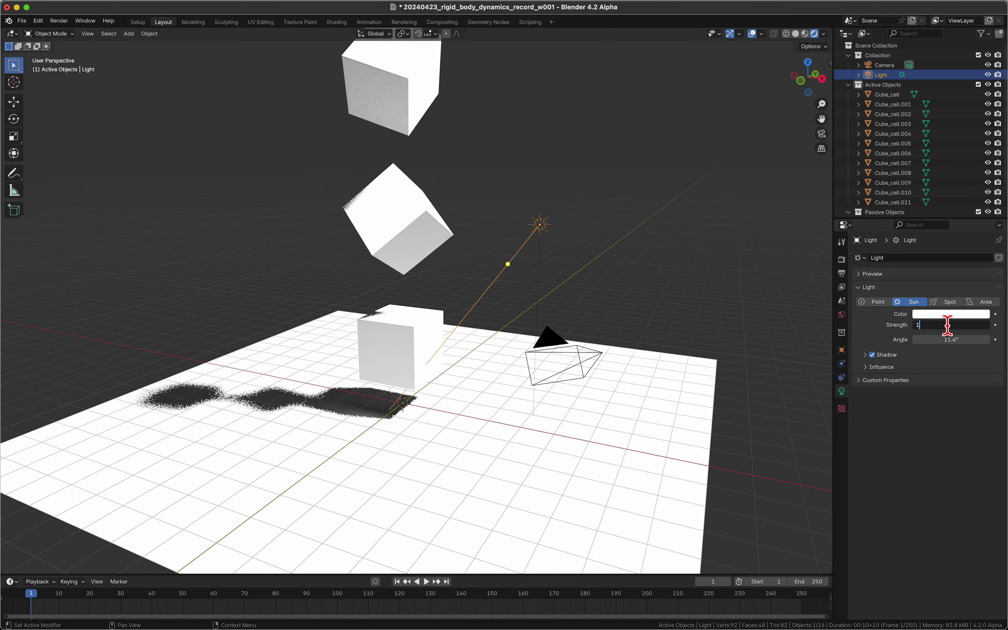
text(0)
key(Return)
double_click(955, 341)
text(0.1)
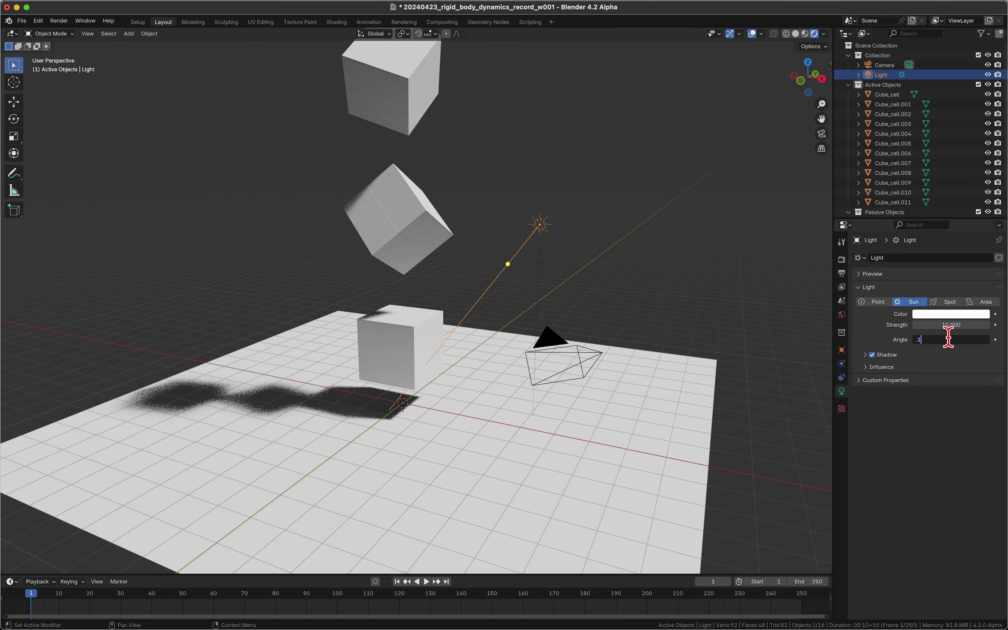
key(Return)
Step: Toggle the sun's Shadow subpanel and select the ground plane
click(866, 358)
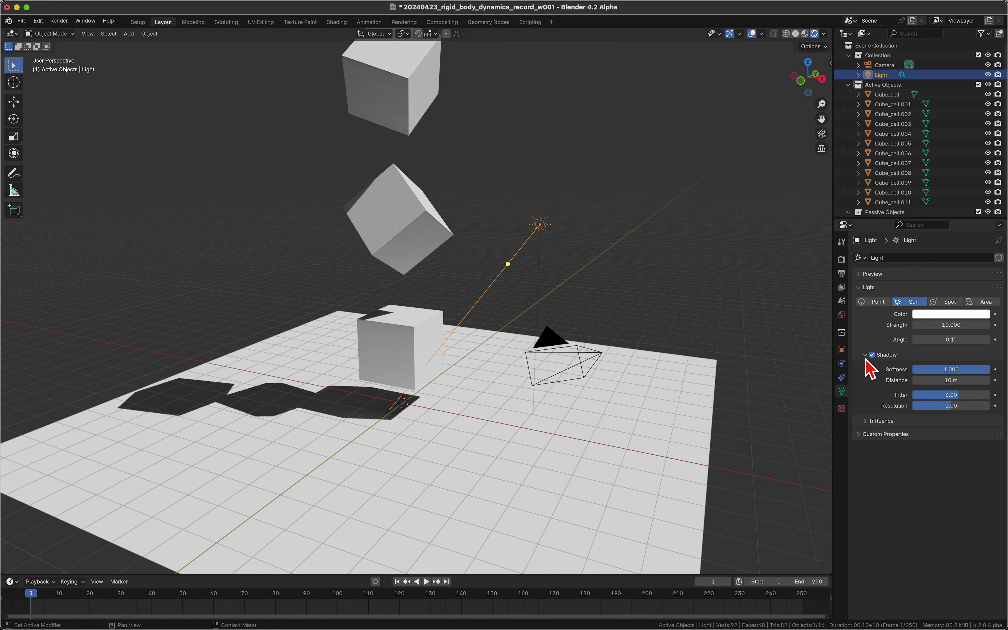
click(865, 358)
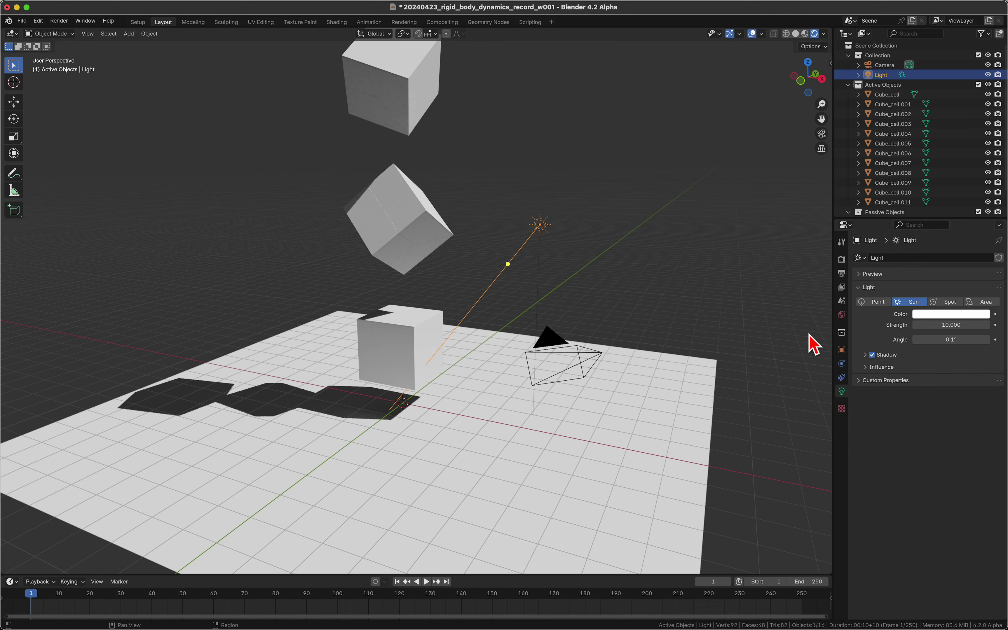
click(668, 380)
Step: Give the plane a new glossy material with roughness 0.021 and dark grey colour (value 0.058)
click(841, 433)
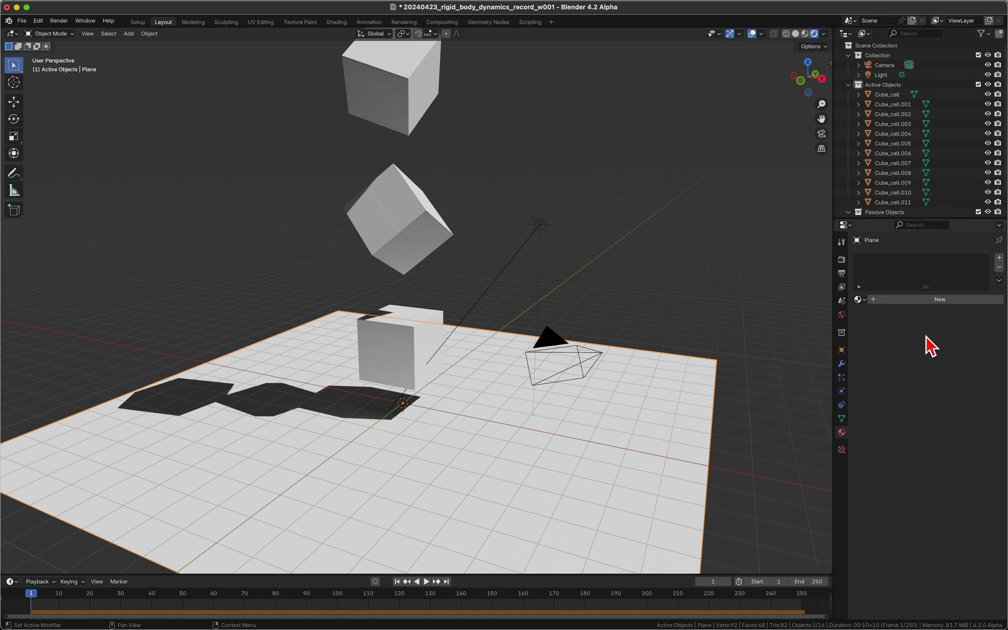
click(913, 299)
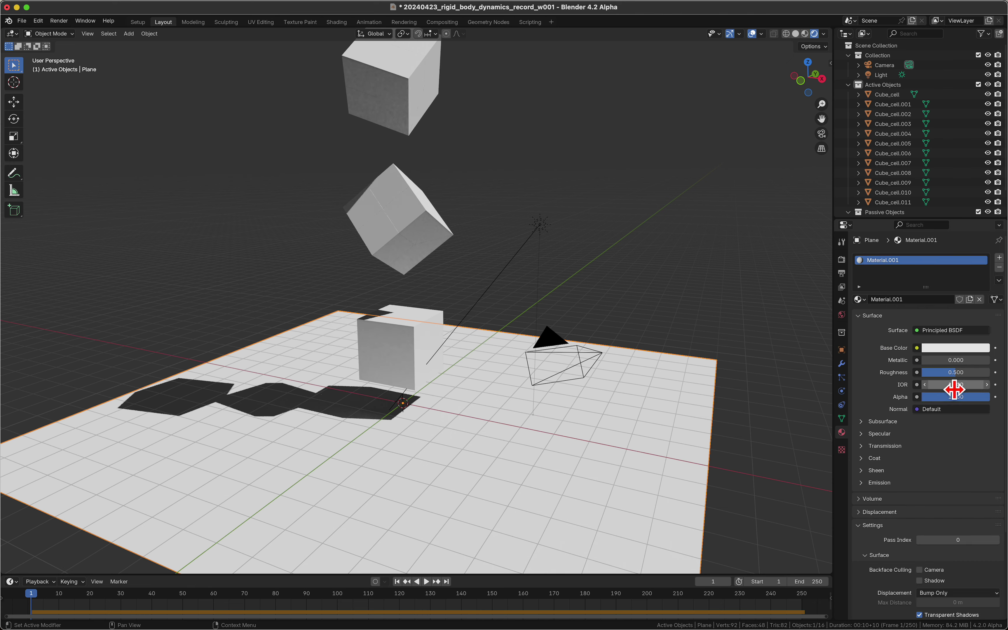
drag(955, 373, 924, 372)
middle_drag(512, 392, 504, 394)
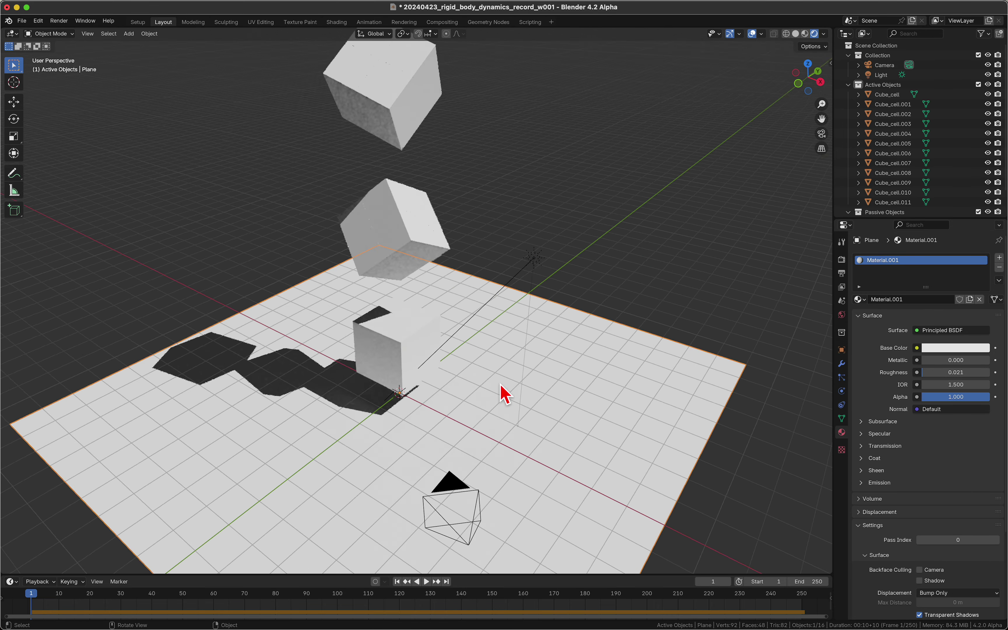
click(941, 350)
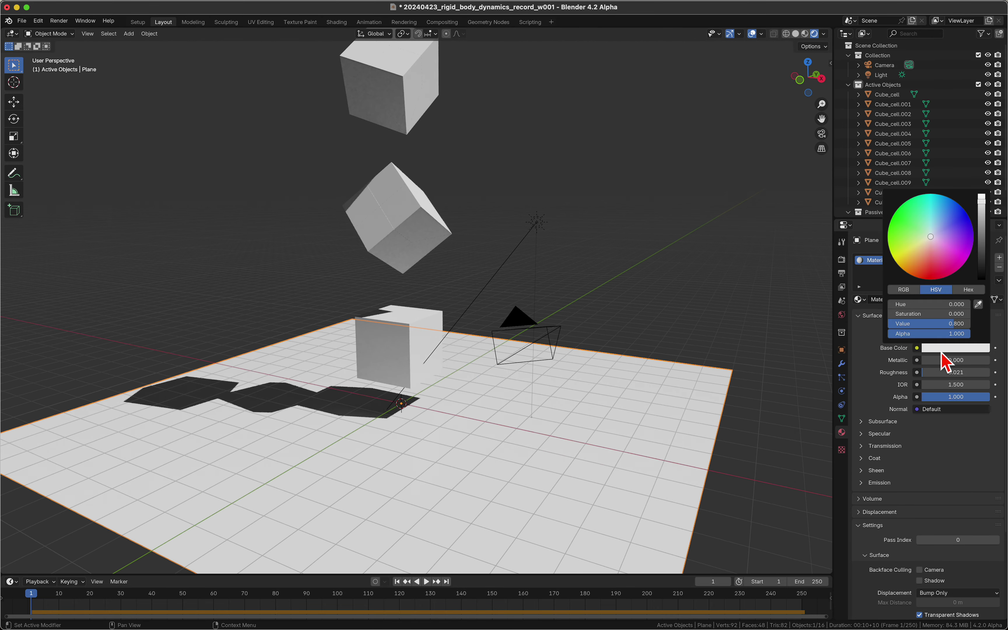
mouse_move(981, 199)
mouse_down()
mouse_move(981, 256)
mouse_move(982, 242)
mouse_up()
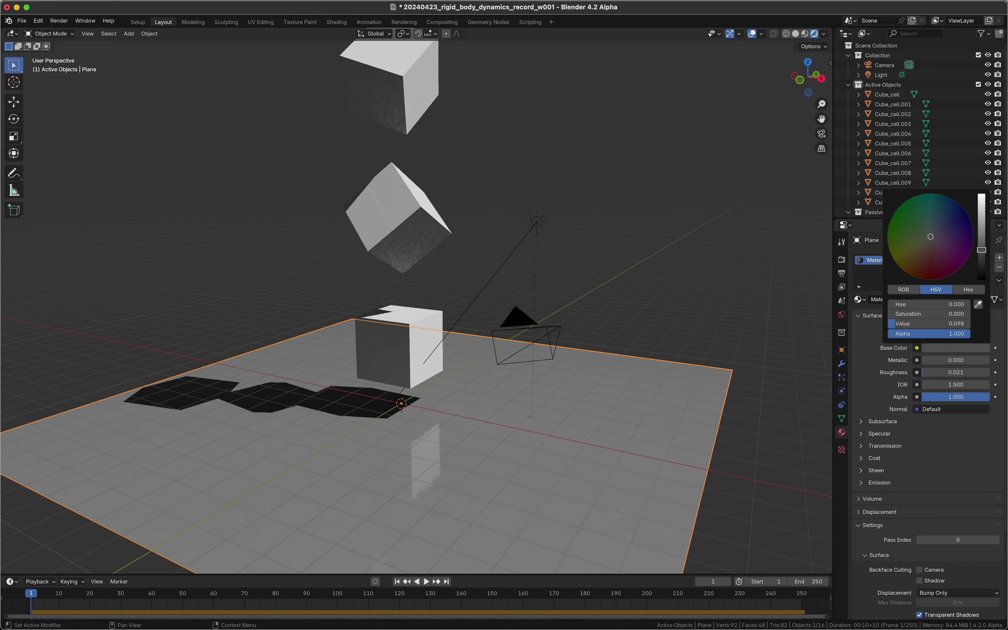
click(650, 259)
Step: Play the simulation to frame 90 and select the large passive cube
key(space)
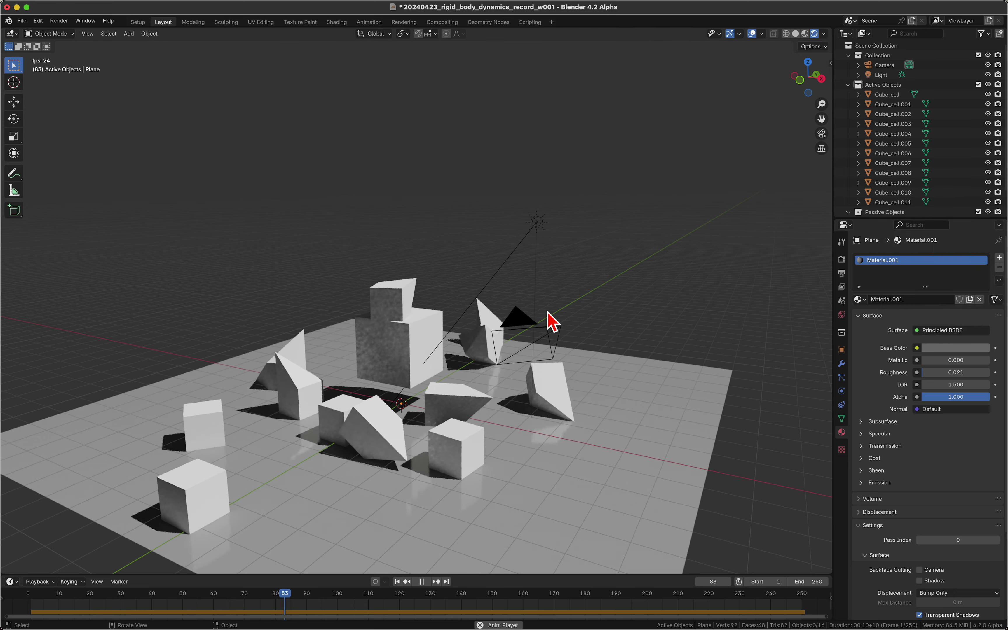
key(space)
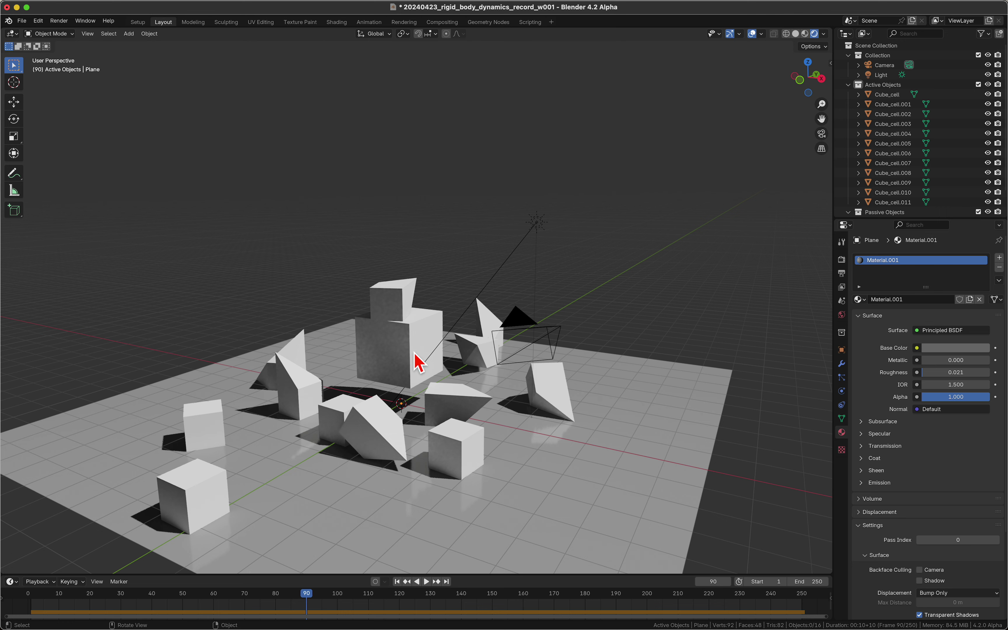
click(416, 356)
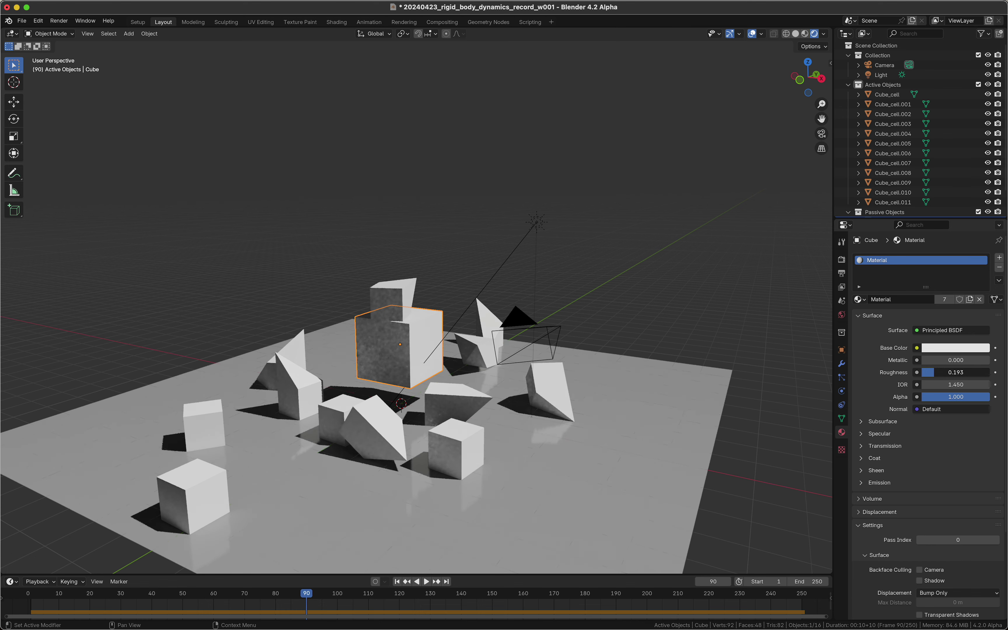
Step: Set the pieces' material roughness to about 0.286 and its base colour to soft pink
text(0.286)
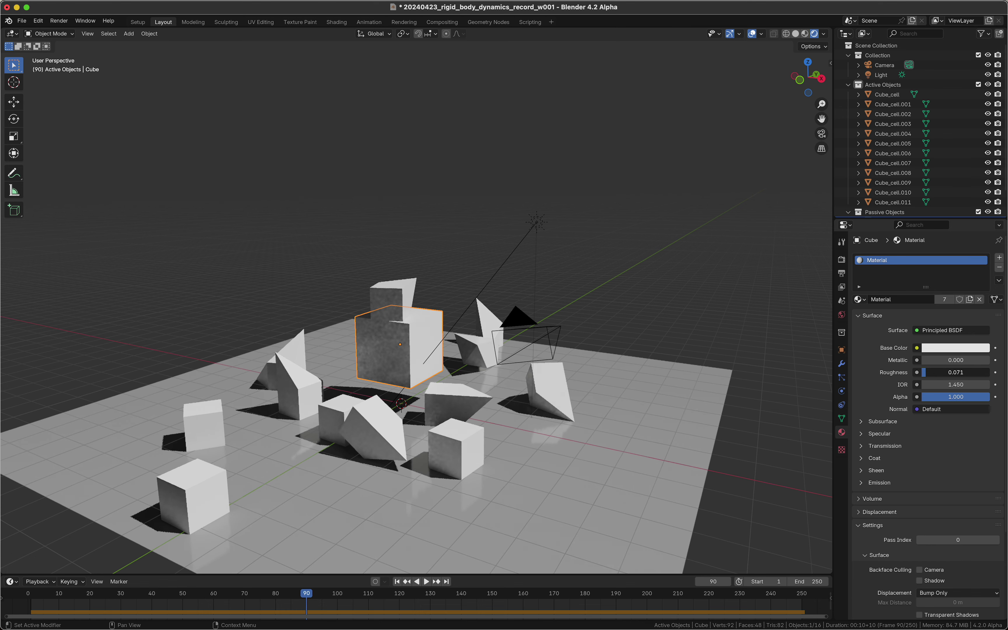
key(Return)
drag(955, 373, 954, 373)
text(0.207)
click(955, 348)
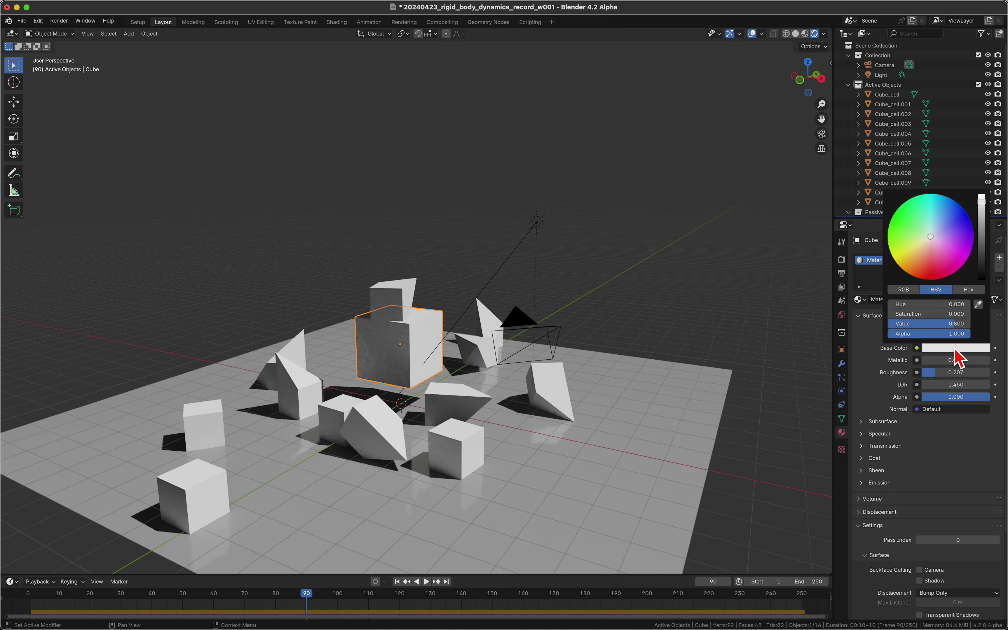
click(934, 269)
drag(931, 264, 929, 259)
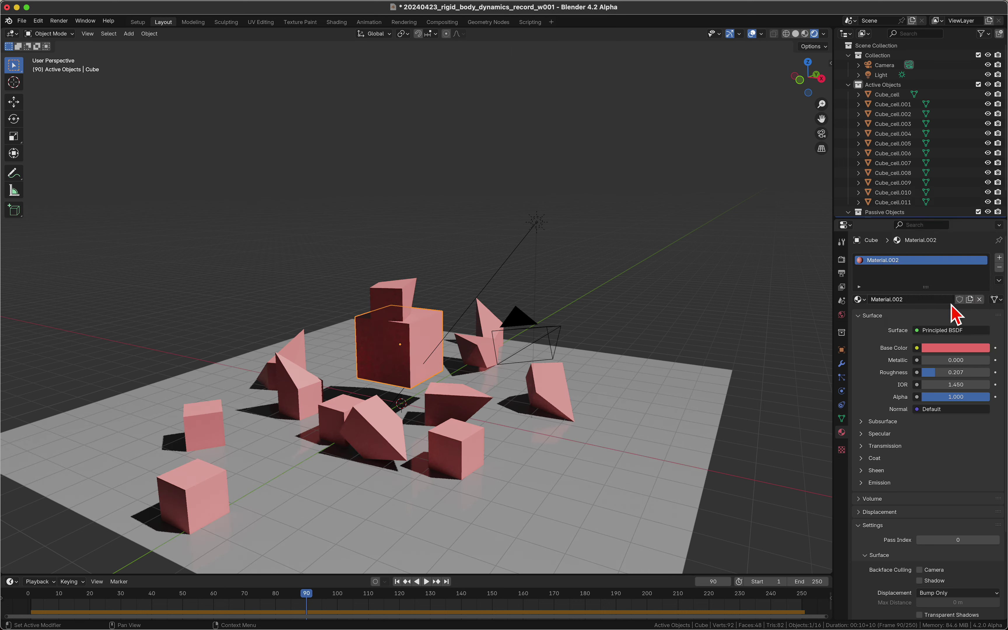
Step: Colour the big cube's Material.002 lavender, then deselect it
click(959, 348)
click(940, 235)
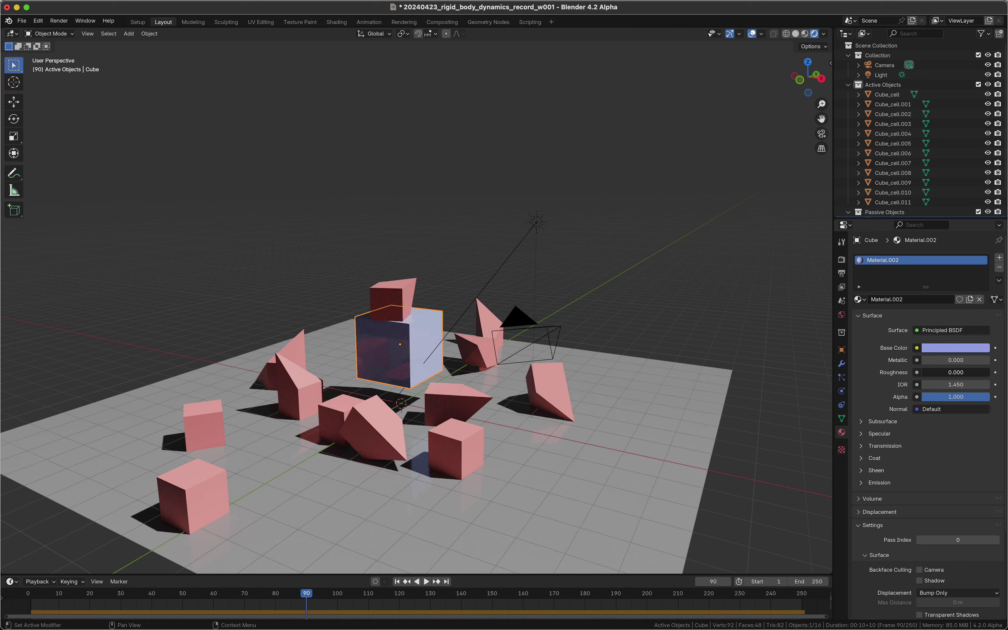
click(585, 236)
Step: Replay the simulation from frame 1 and stop the timeline at frame 73
key(space)
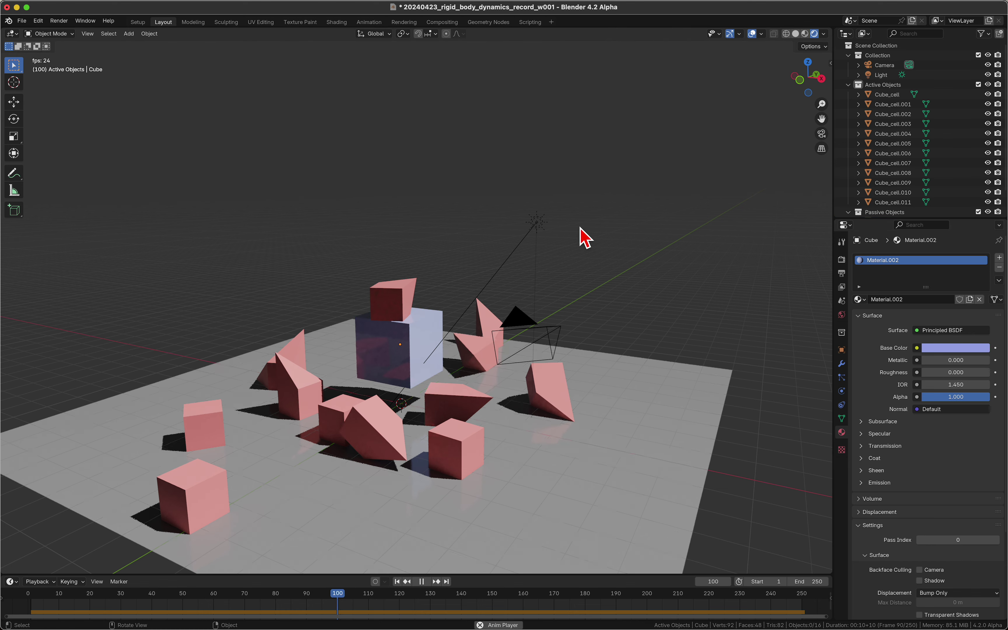
key(shift+Left)
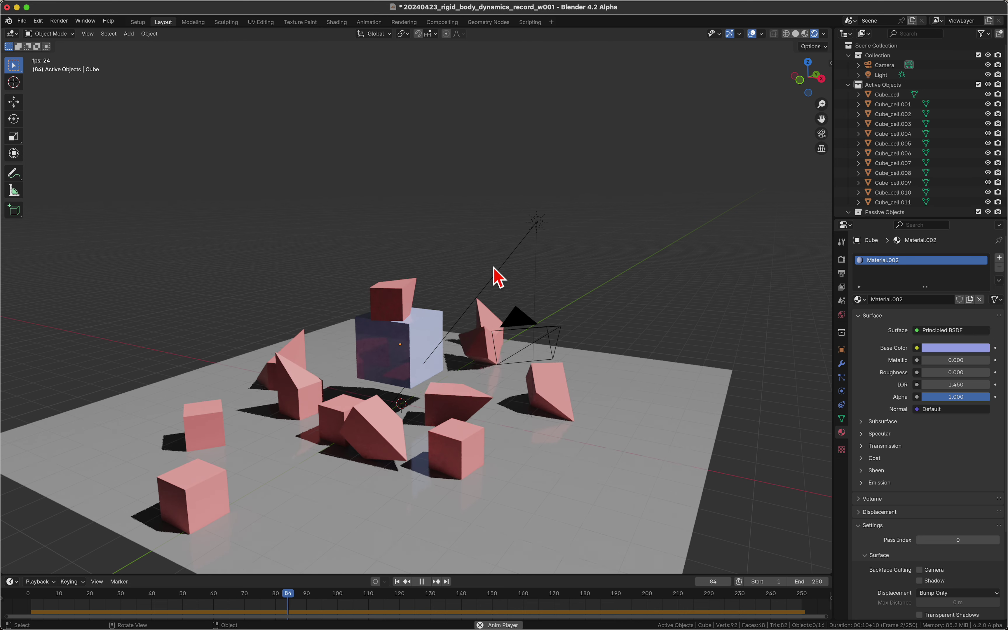
key(space)
key(shift+Left)
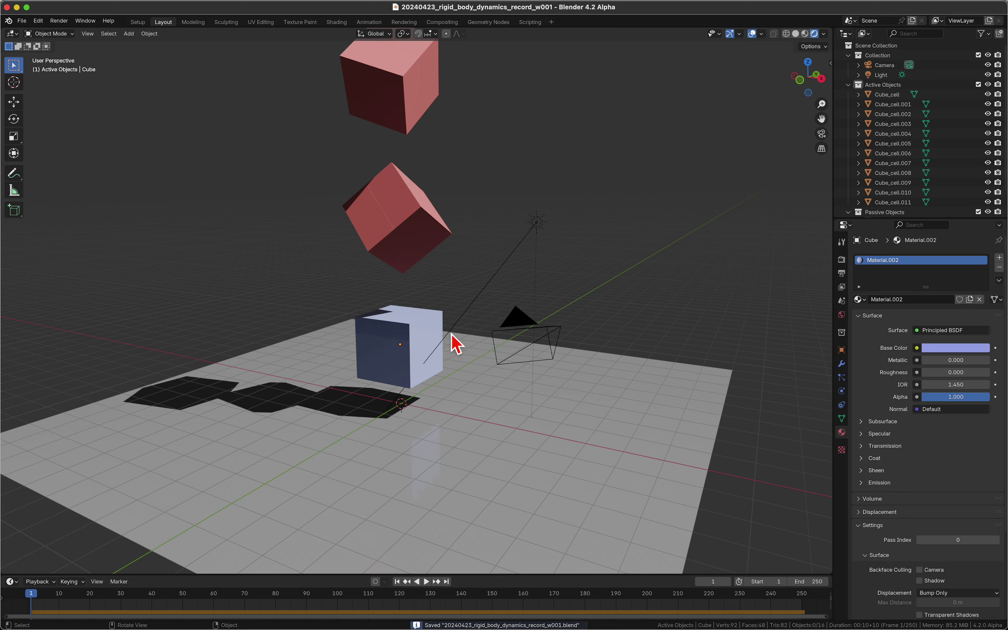
key(space)
mouse_move(138, 608)
mouse_down()
mouse_move(326, 597)
mouse_move(63, 558)
mouse_move(270, 565)
mouse_move(180, 540)
mouse_move(333, 540)
mouse_move(261, 555)
mouse_up()
key(space)
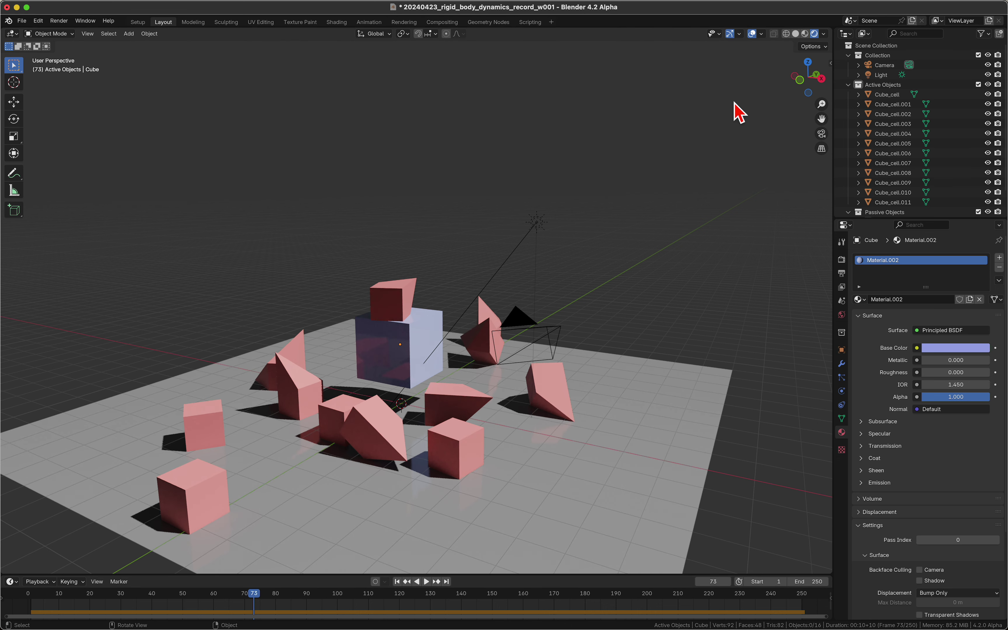
click(824, 34)
click(819, 153)
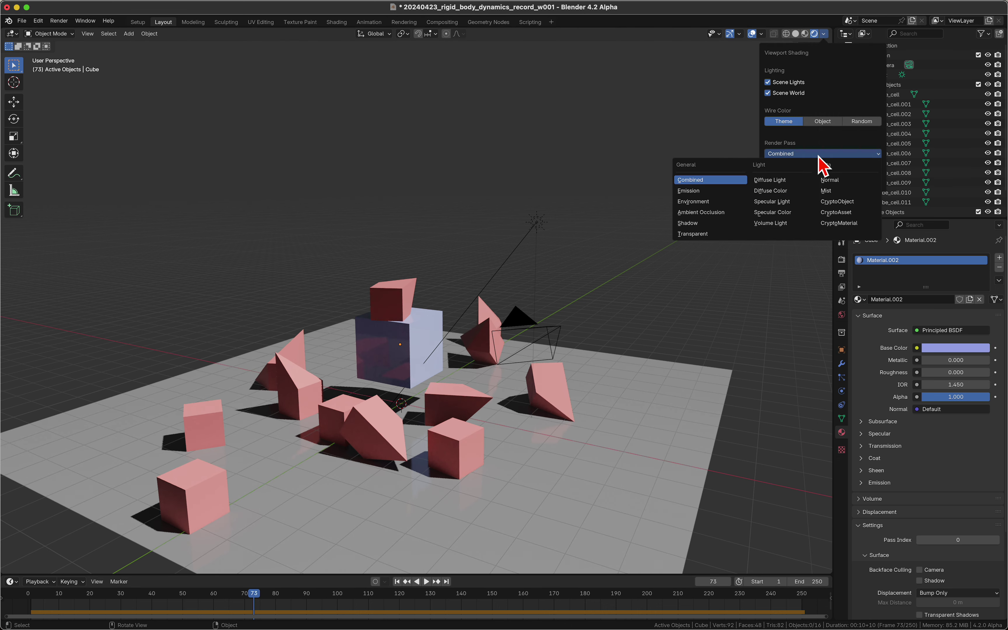
click(772, 201)
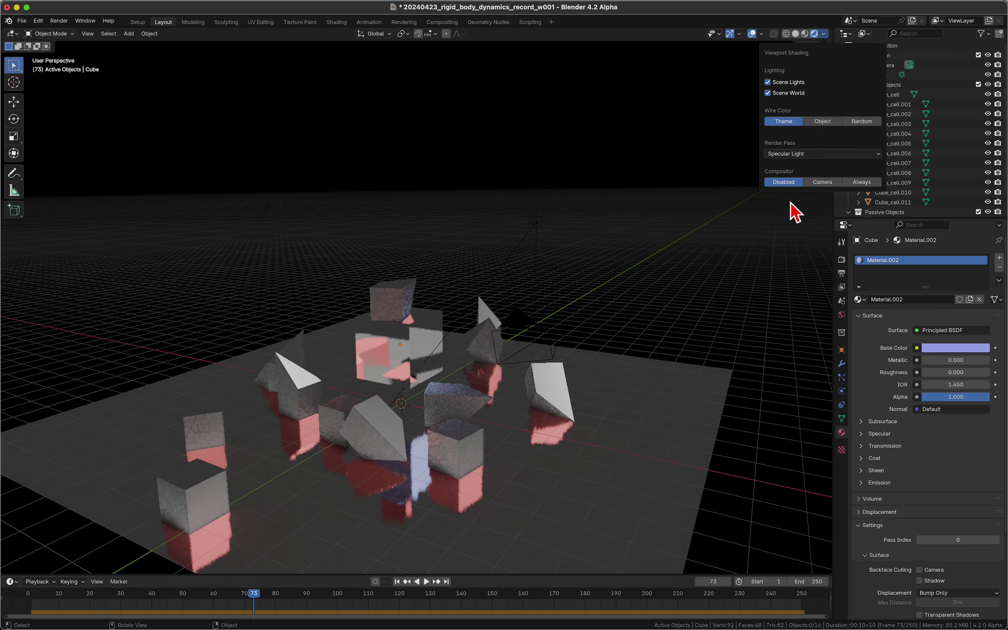
click(802, 155)
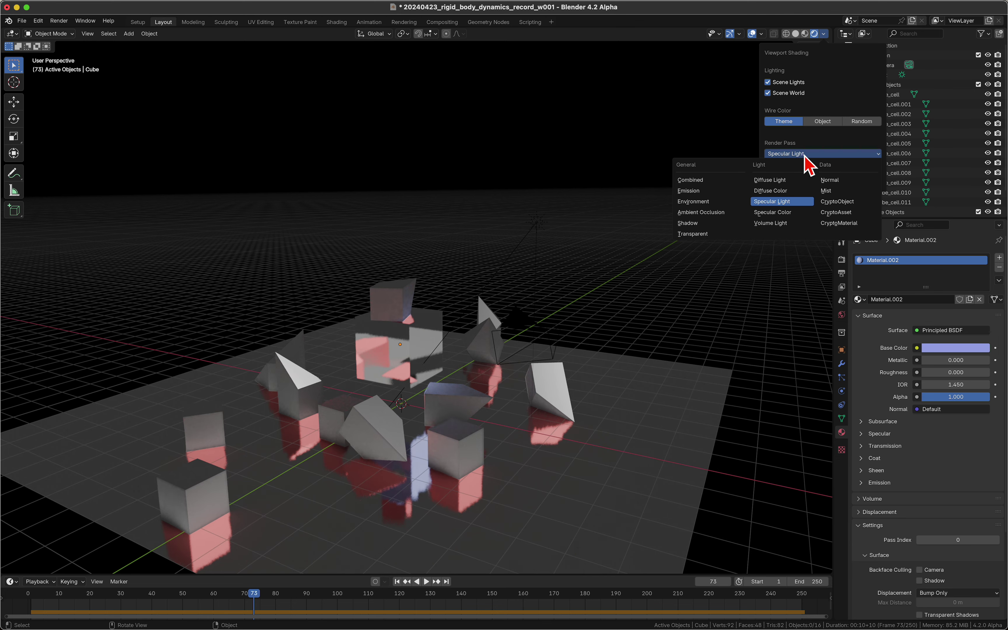
click(792, 217)
click(794, 154)
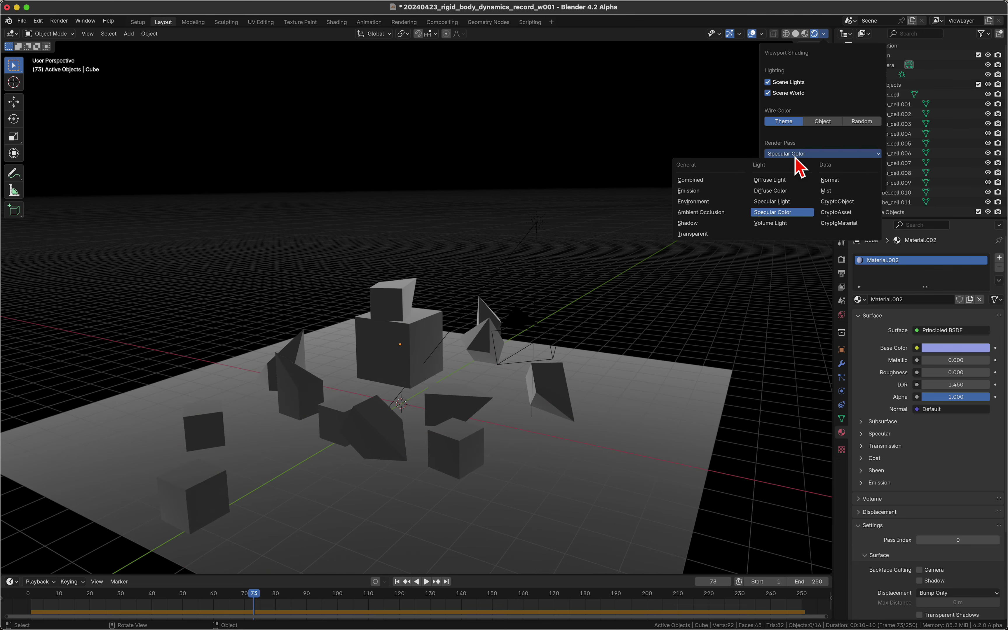
click(785, 191)
click(790, 155)
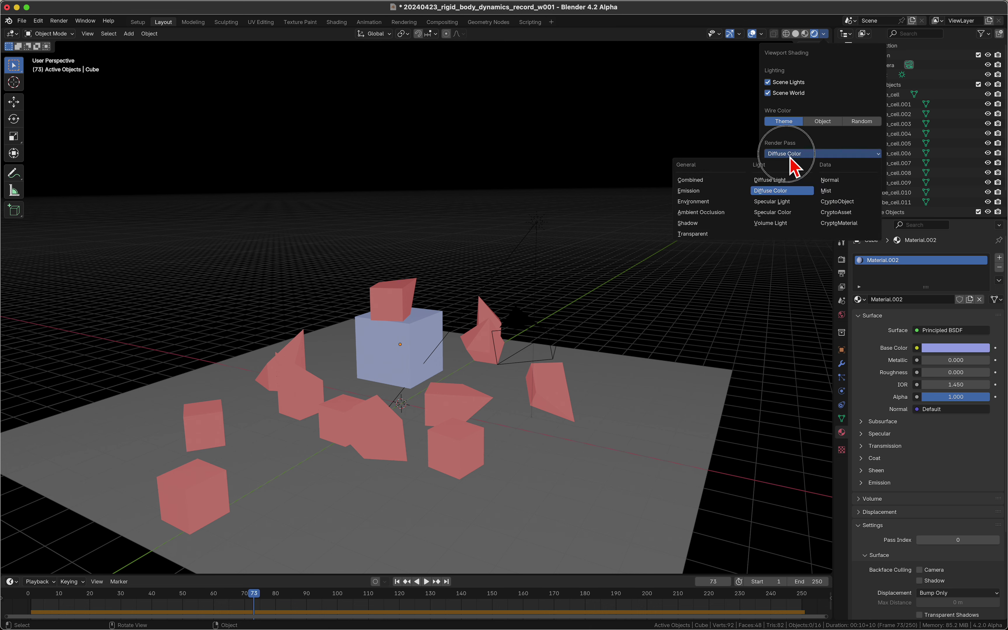
click(782, 180)
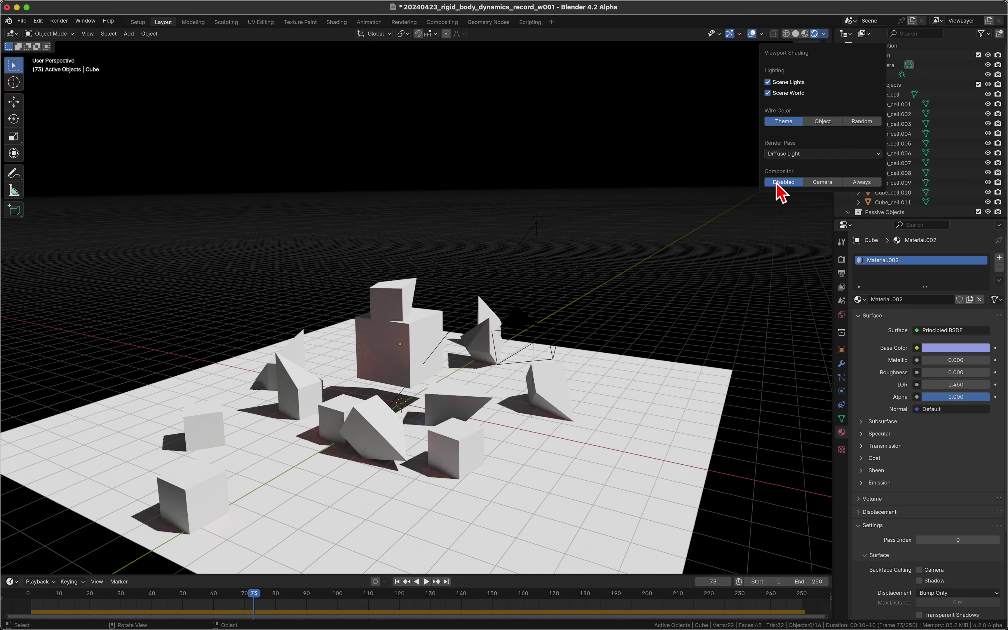
click(795, 155)
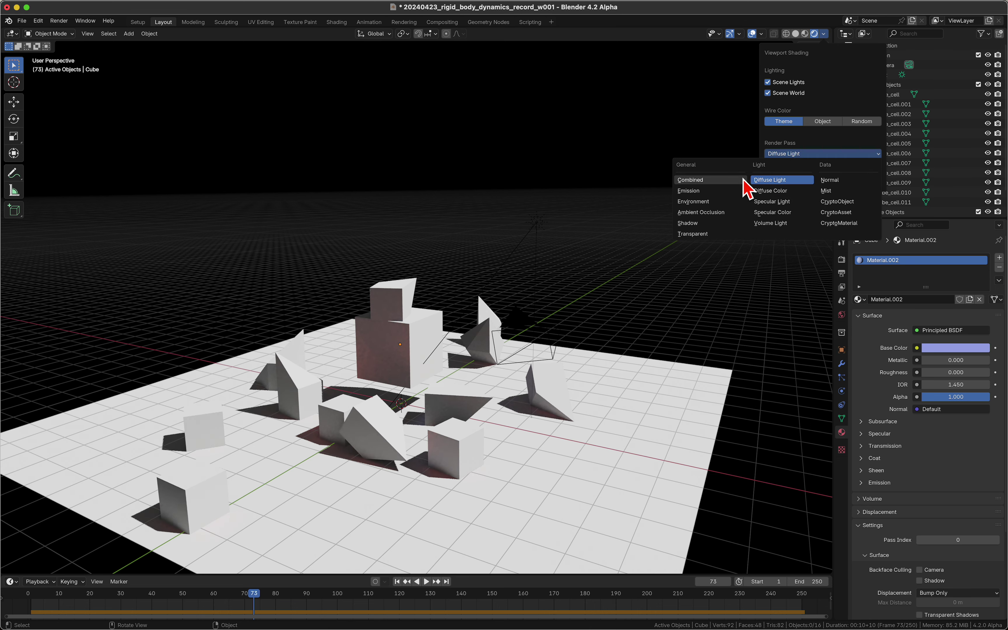
click(726, 183)
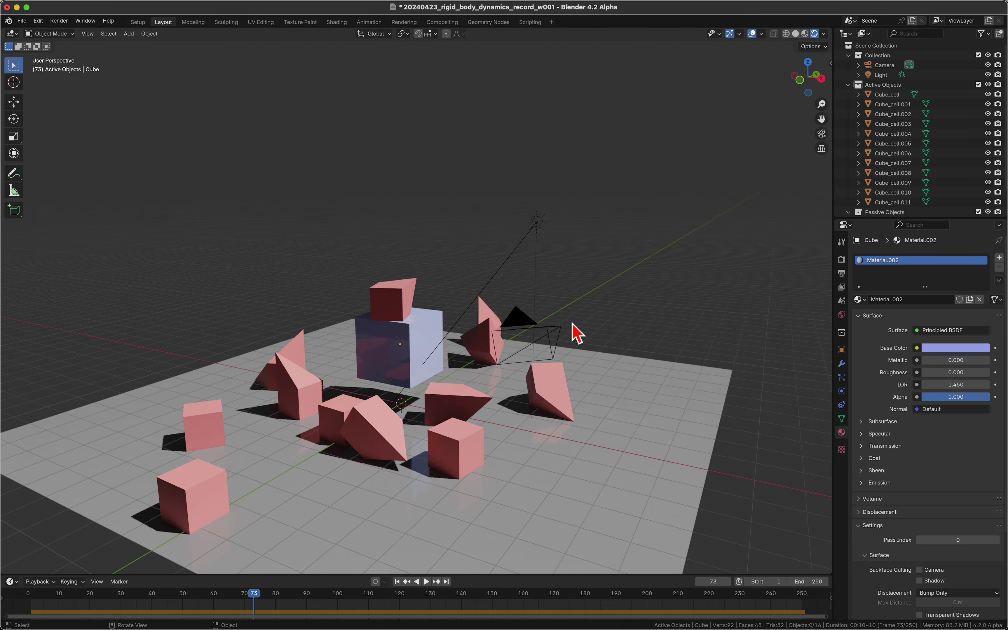
Step: Hide overlays, view the scene from a low angle, and toggle EEVEE-Next Raytracing off and on
click(752, 34)
middle_drag(549, 322, 549, 323)
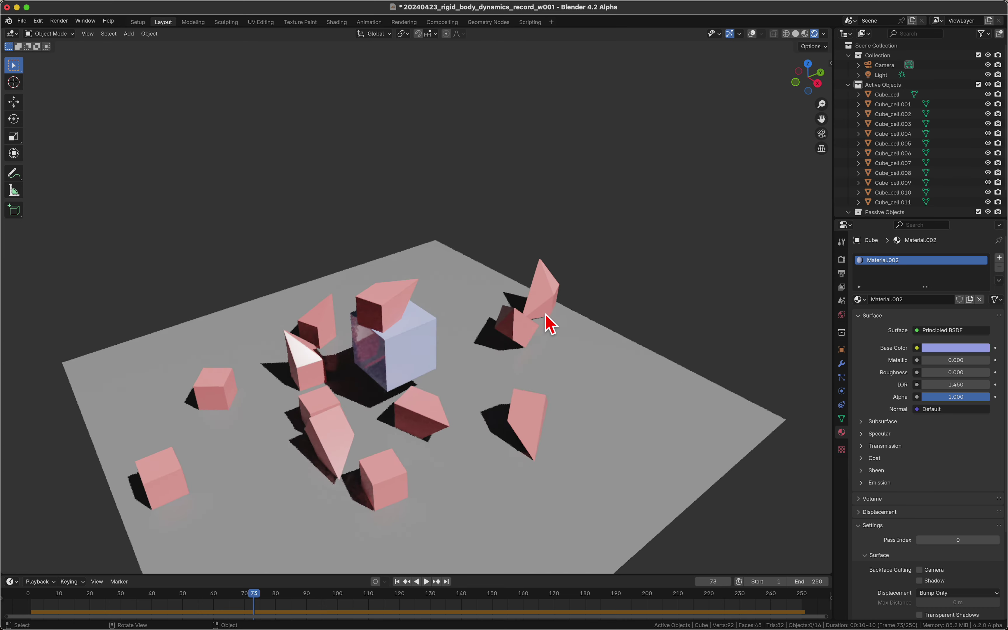
scroll(549, 322, up, 5)
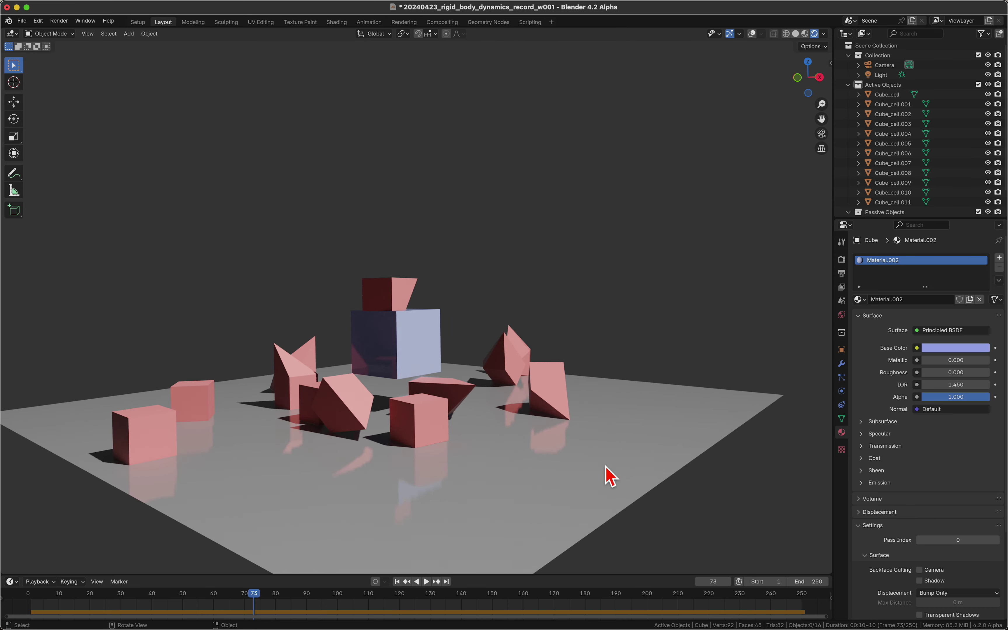
click(841, 260)
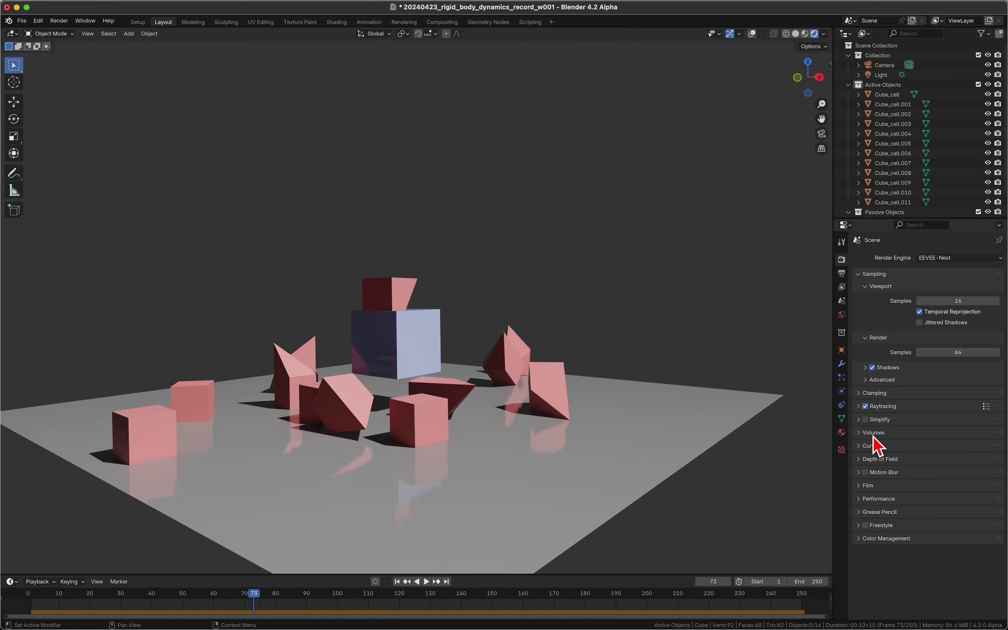
click(868, 410)
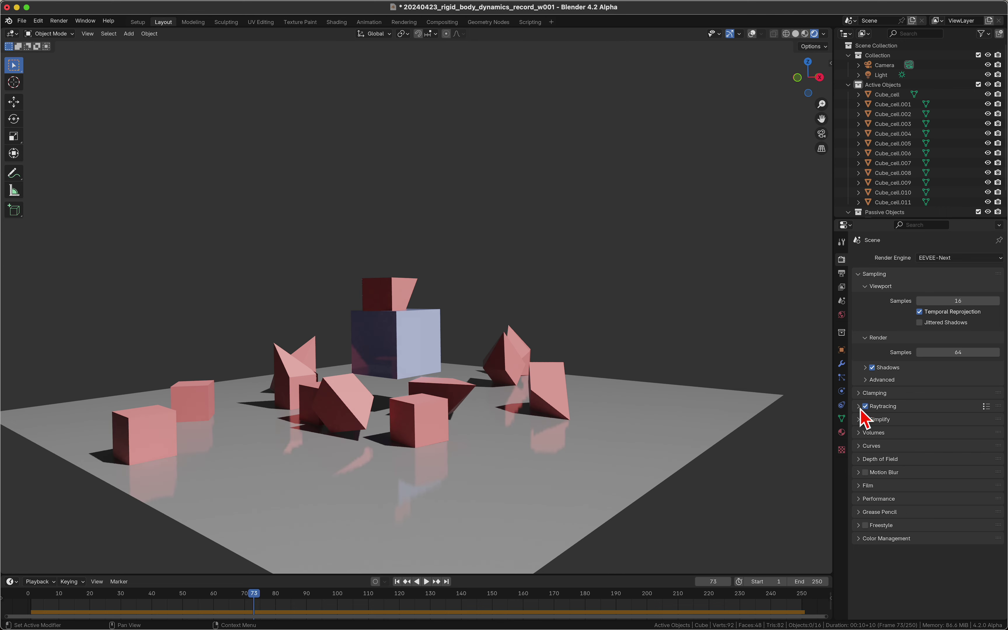